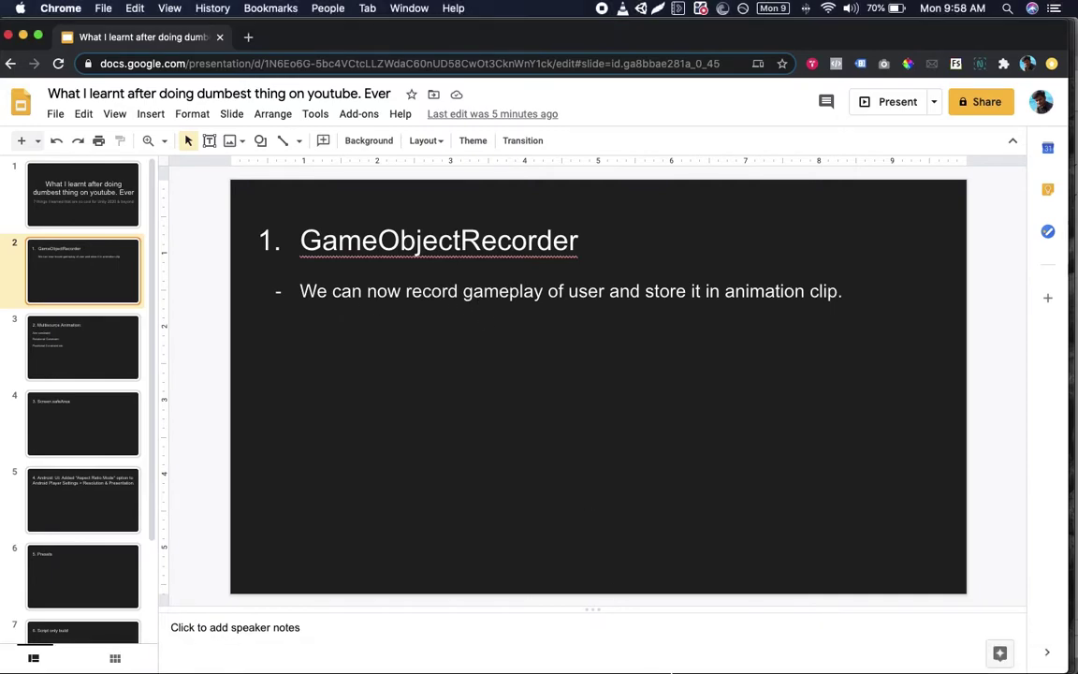
- In Unity, select the Plane and start the scene so the ball launches
left_click(870, 658)
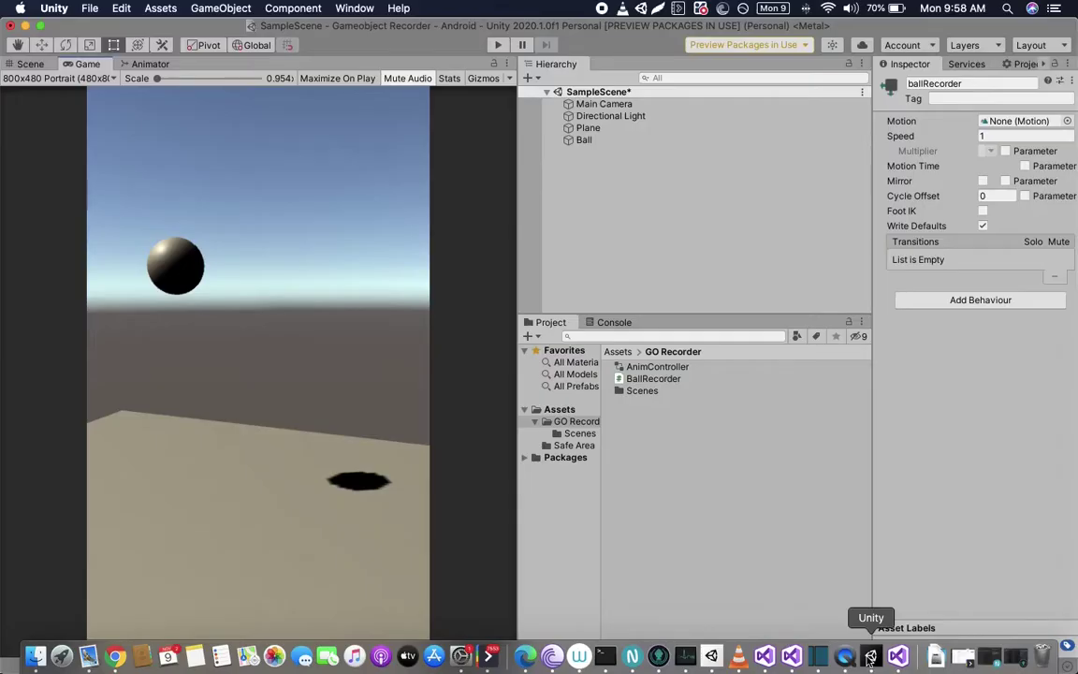
left_click(598, 130)
left_click(498, 46)
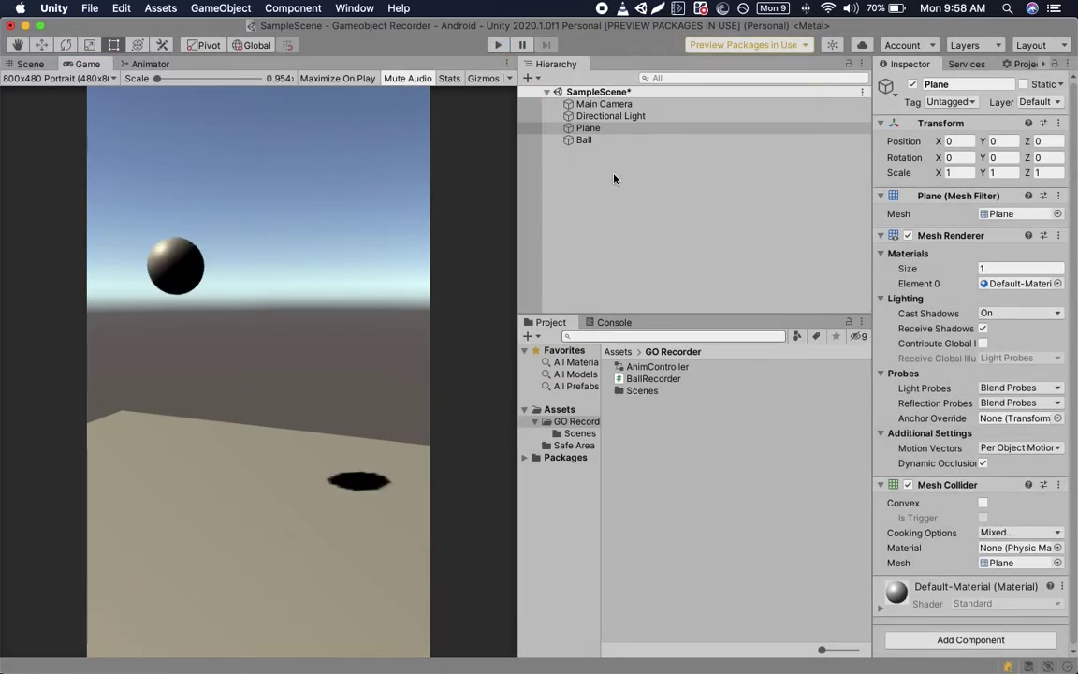
- Enable the Ball's Ball Recorder script and tick its To Record option
left_click(584, 141)
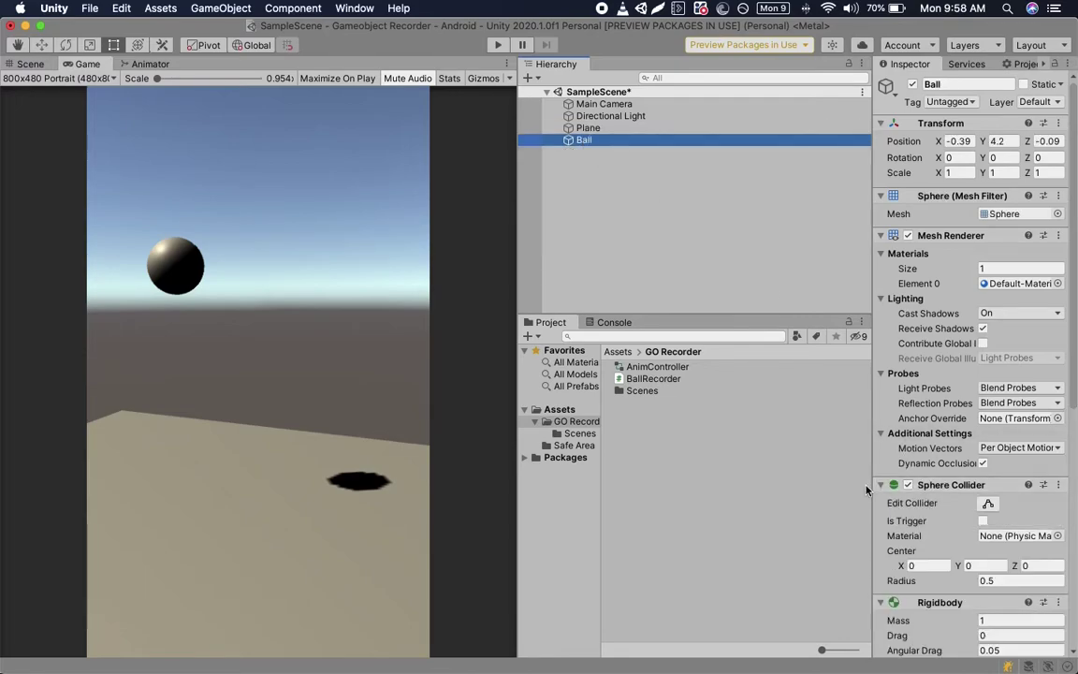
left_click_drag(867, 484, 732, 482)
scroll(880, 472, "down", 5)
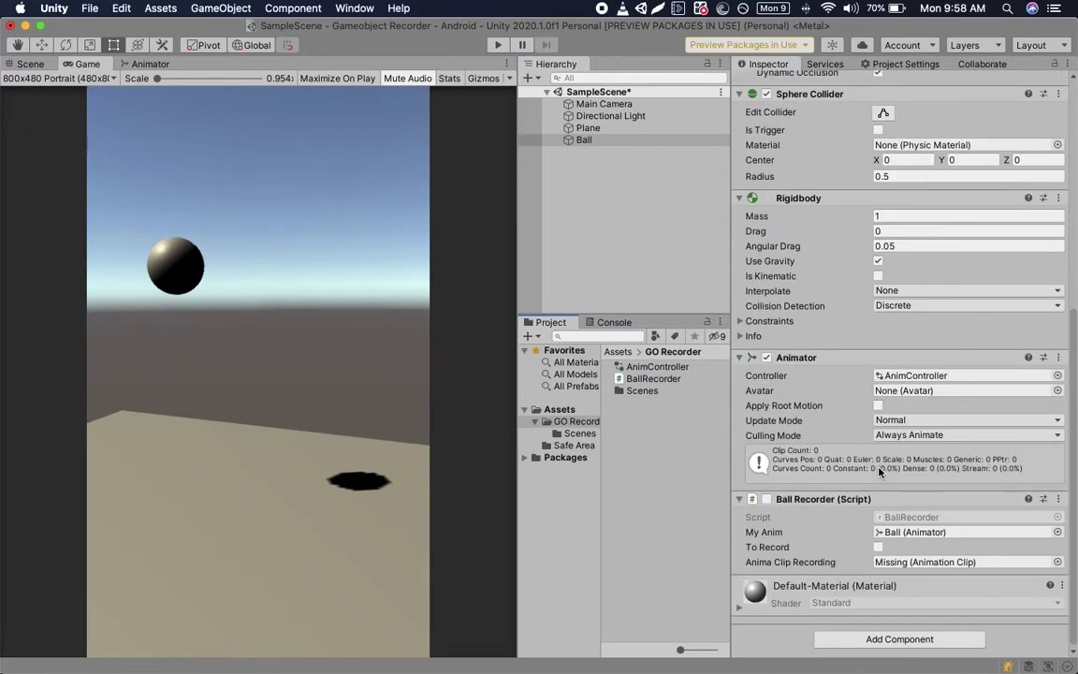
left_click(767, 501)
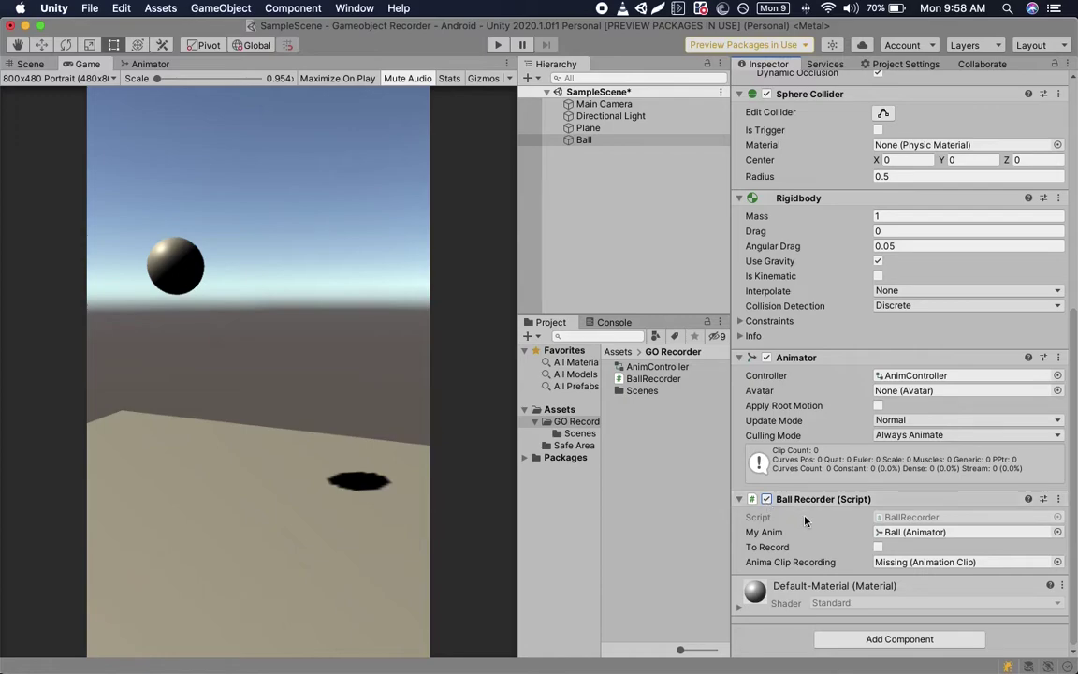
left_click(879, 548)
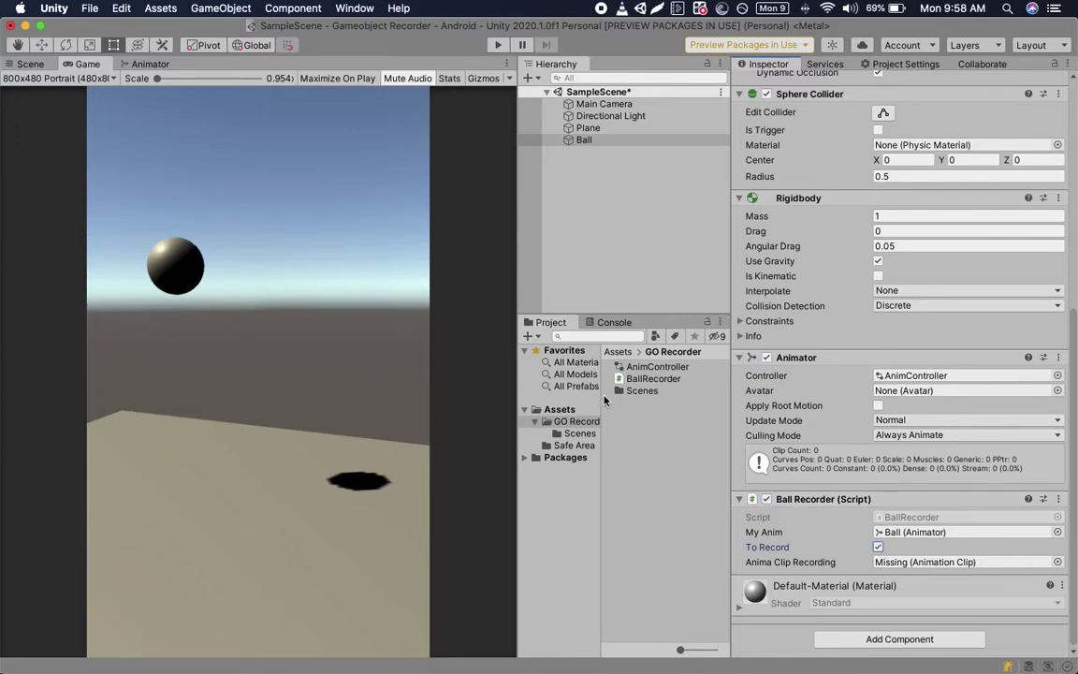
- Create a 'gorecorder' animation clip and assign it to the Ball's Anima Clip Recording field
right_click(655, 438)
mouse_move(712, 285)
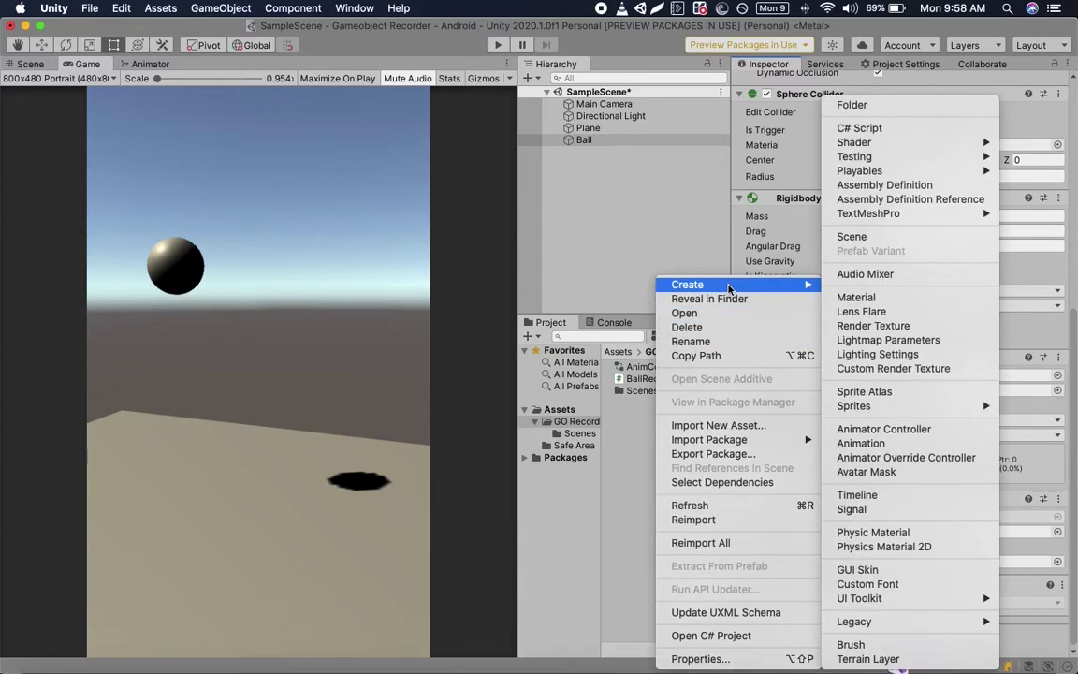
left_click(878, 443)
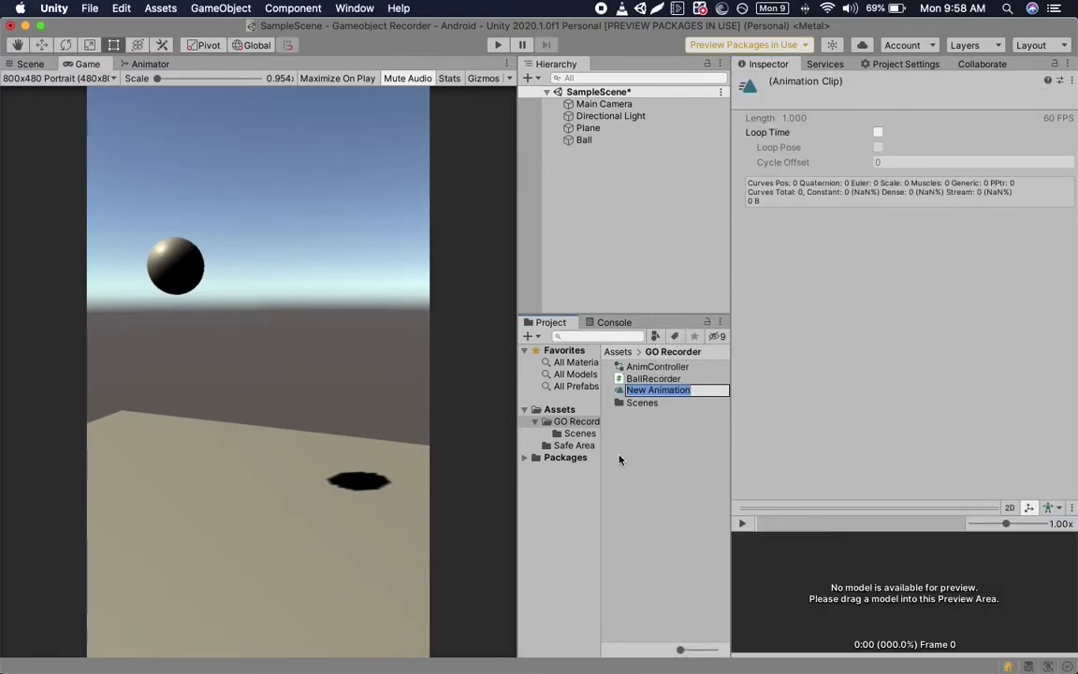
type("g")
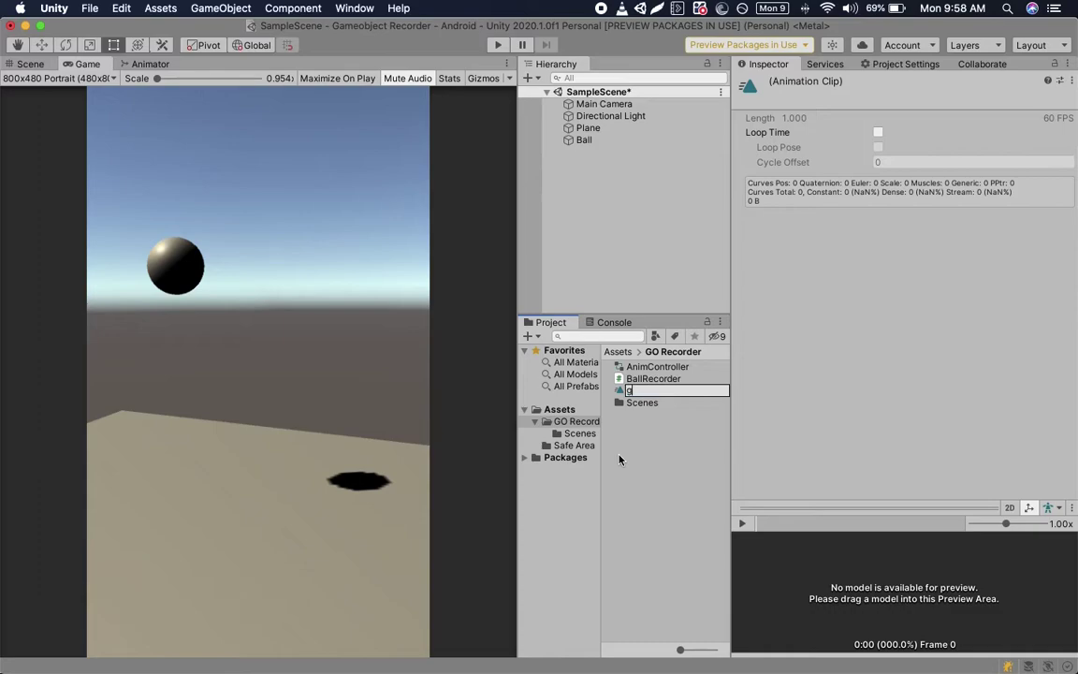
type("orecorder")
key("Return")
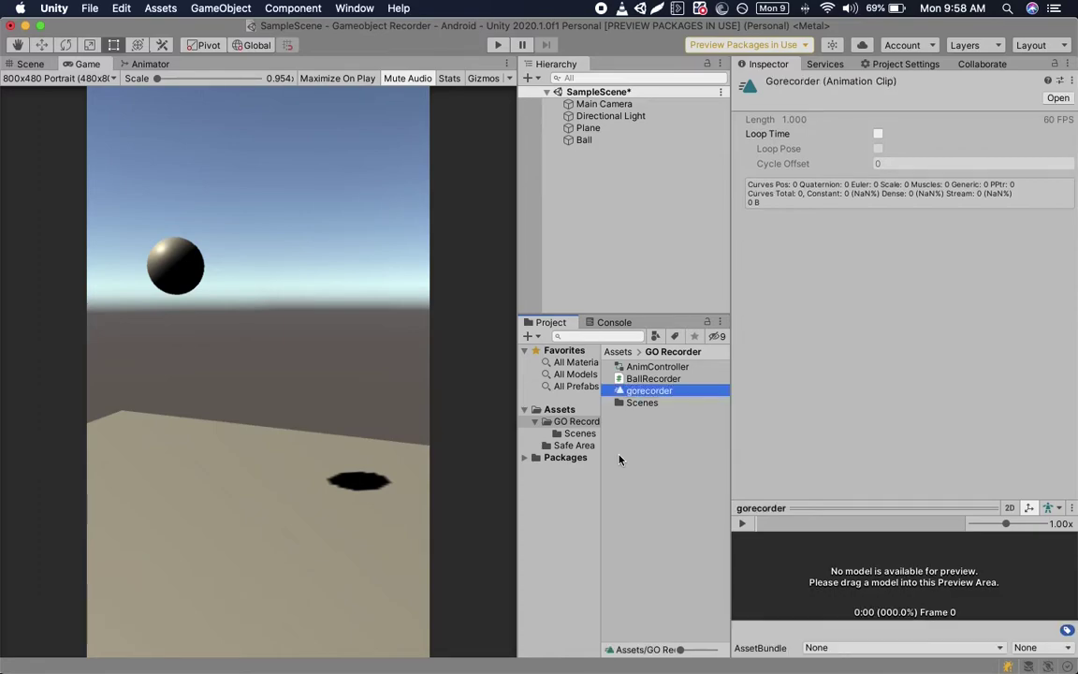
left_click(608, 140)
scroll(805, 391, "down", 5)
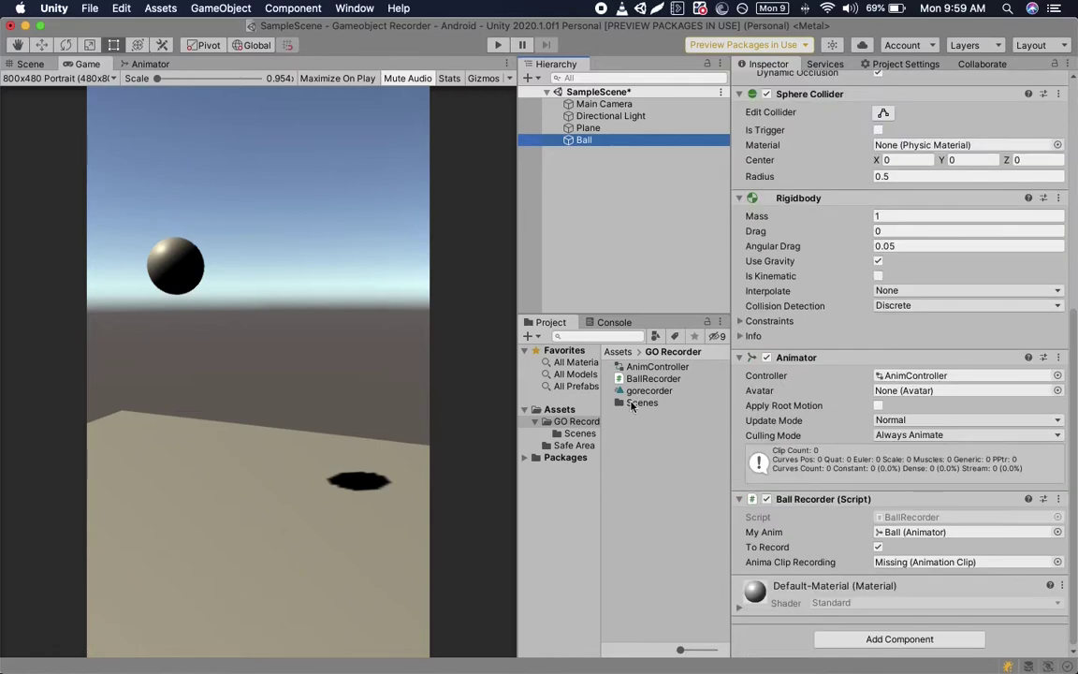
left_click_drag(646, 391, 908, 566)
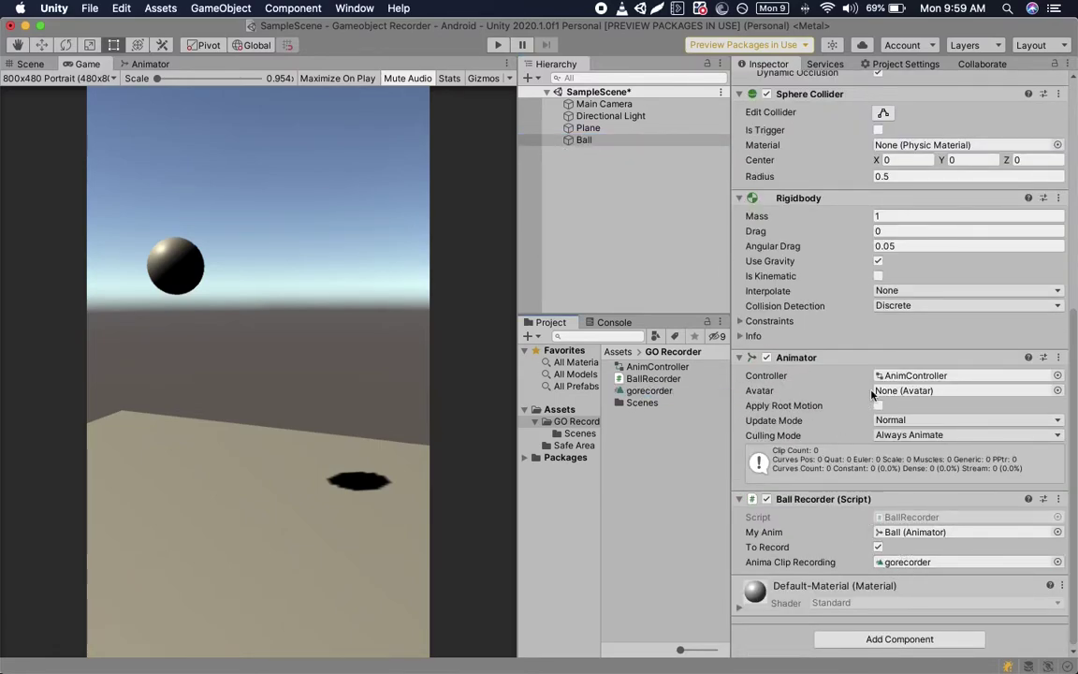
- Set gorecorder as the motion of the ballRecorder state in AnimController
double_click(908, 376)
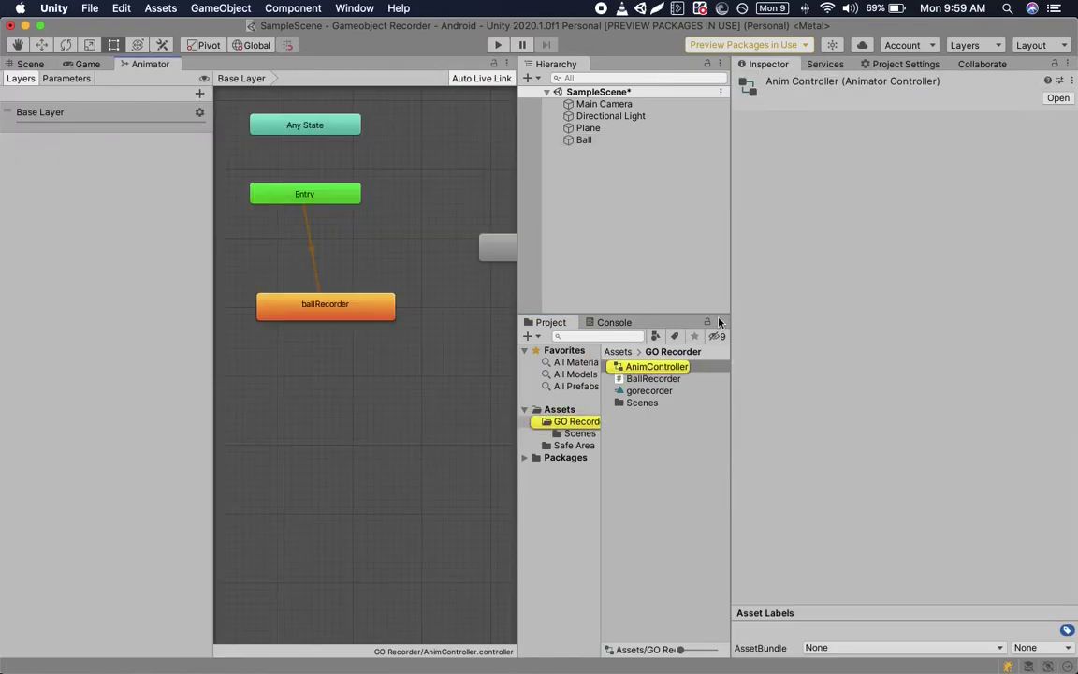
left_click(365, 305)
left_click_drag(647, 389, 923, 122)
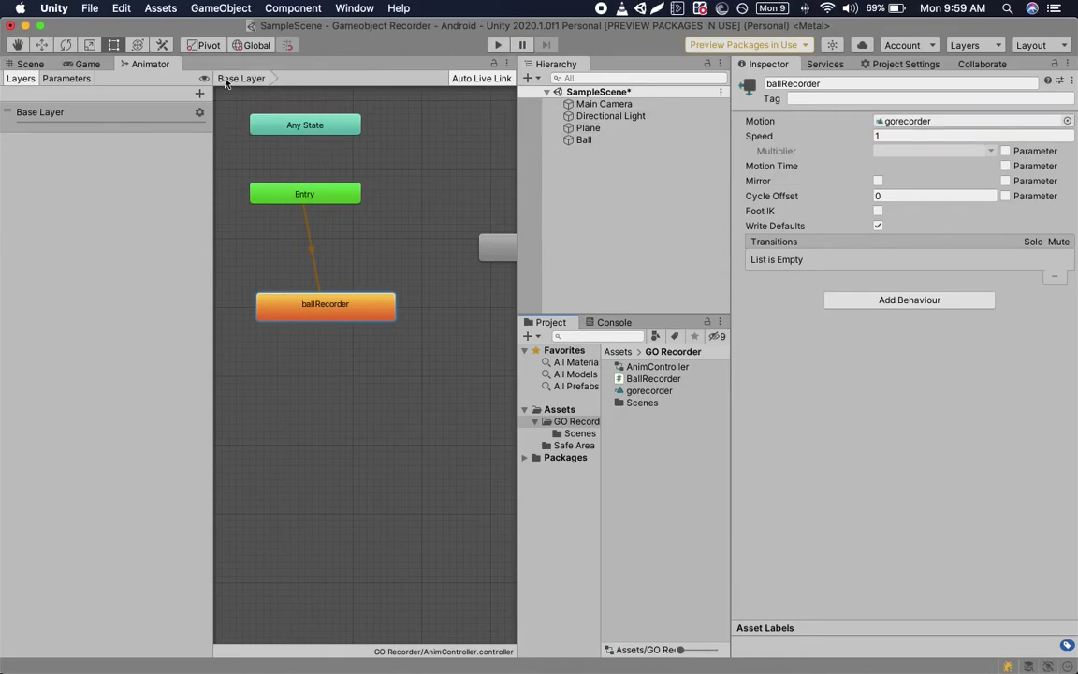
left_click(28, 63)
- Run the scene once to record the ball's fall into gorecorder
left_click(569, 139)
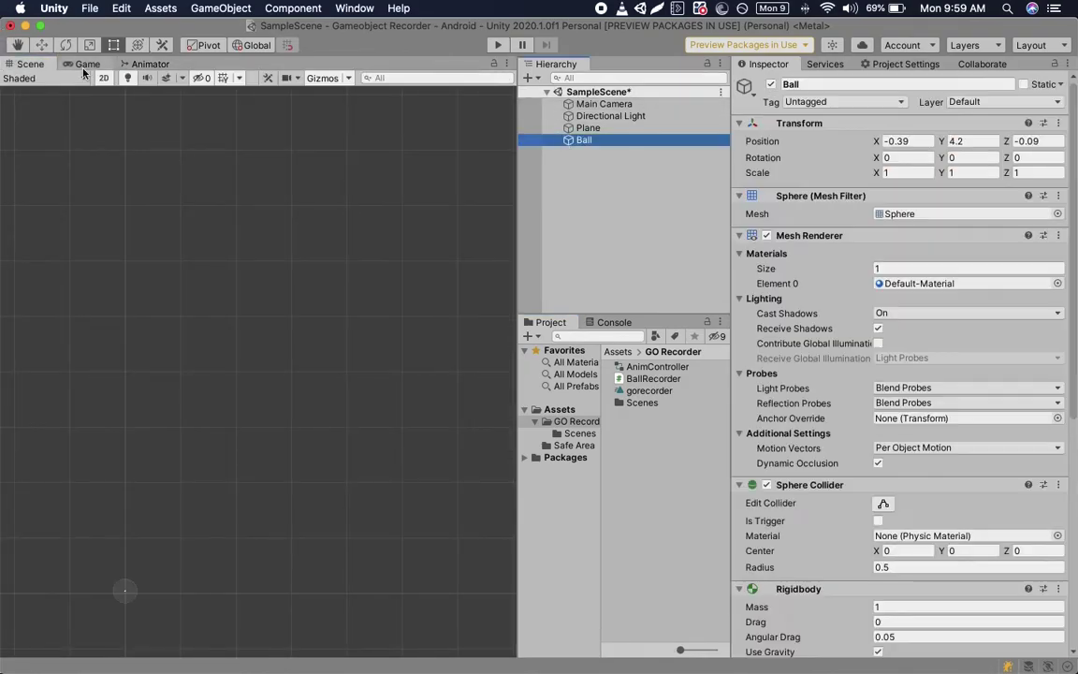
left_click(81, 65)
scroll(749, 272, "down", 5)
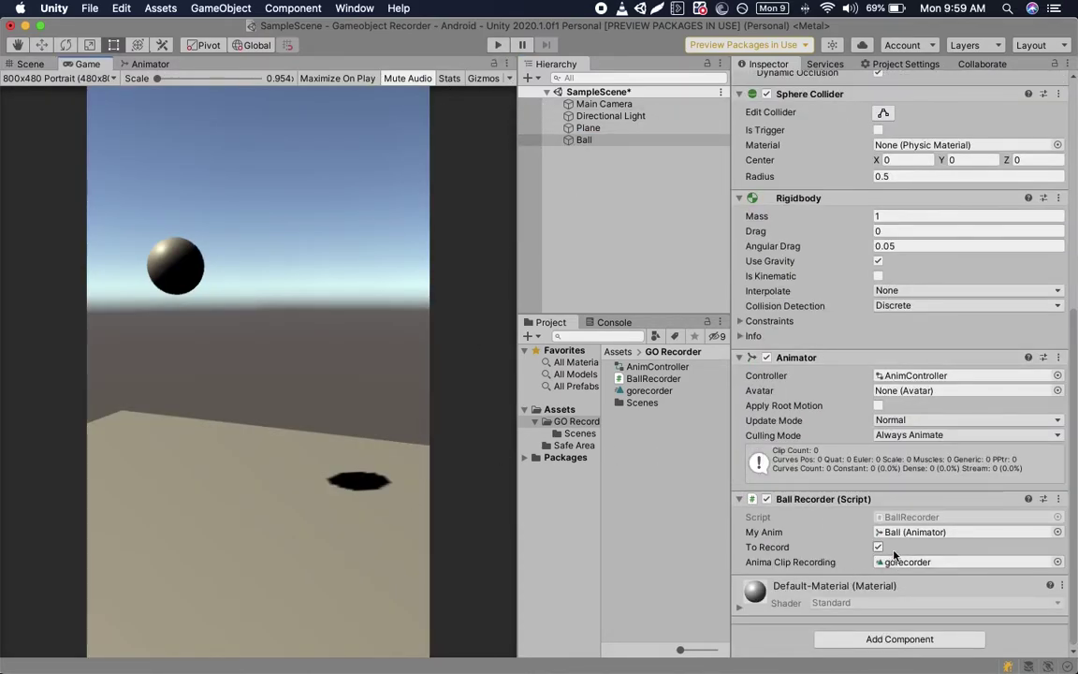
left_click(498, 45)
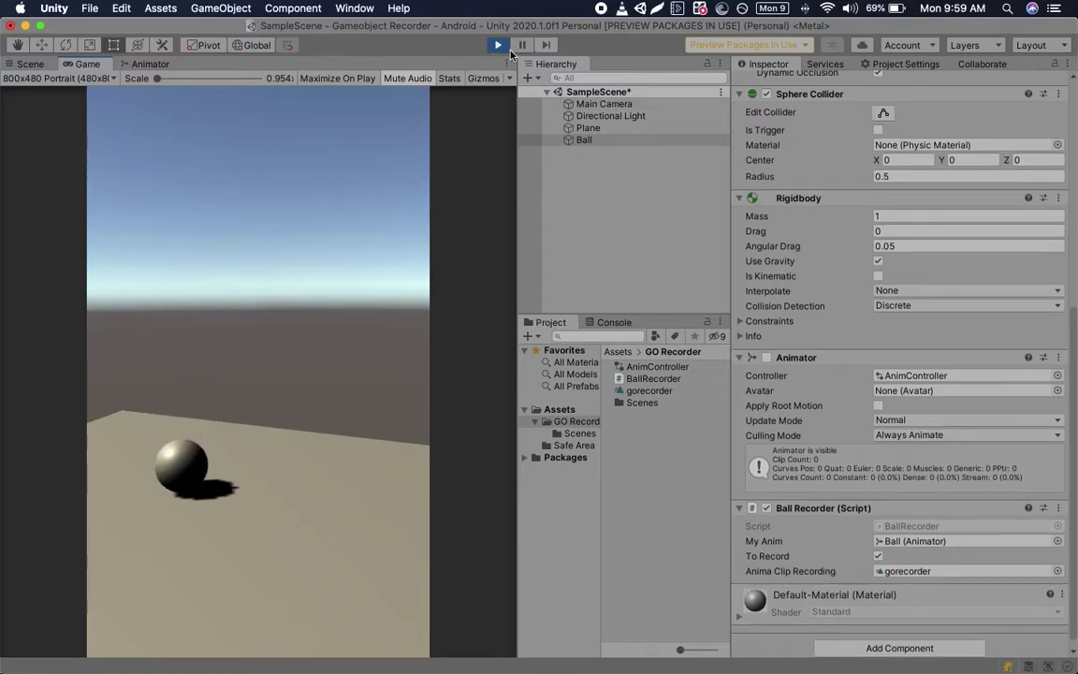
left_click(500, 44)
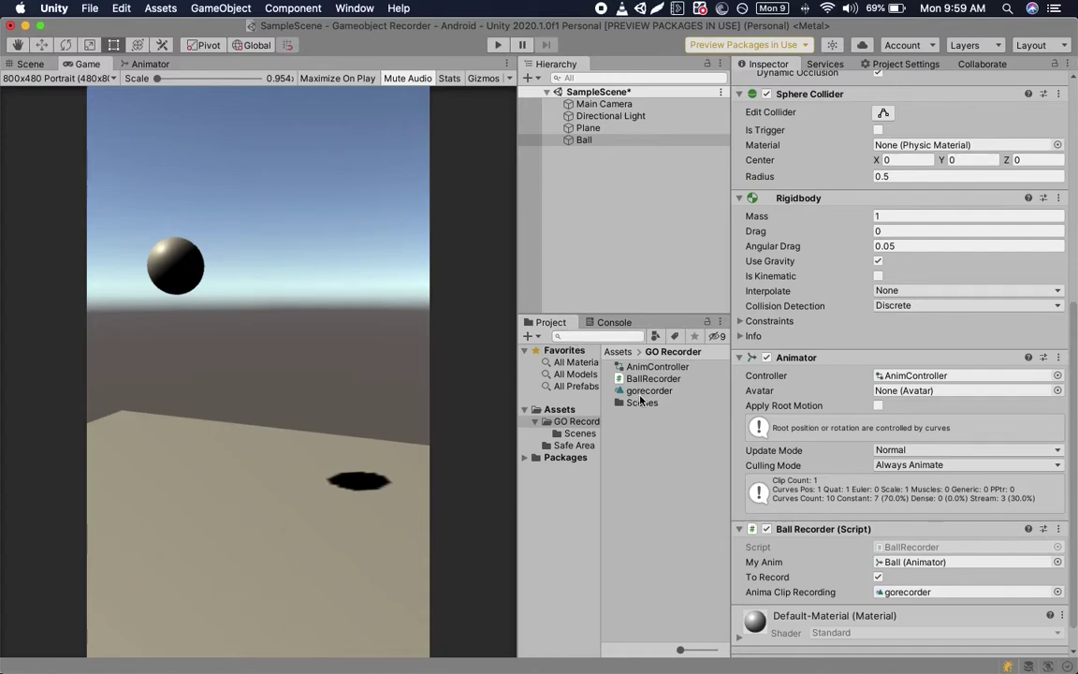
- Untick To Record and run the scene again to play back the recorded motion
left_click(879, 577)
left_click(497, 45)
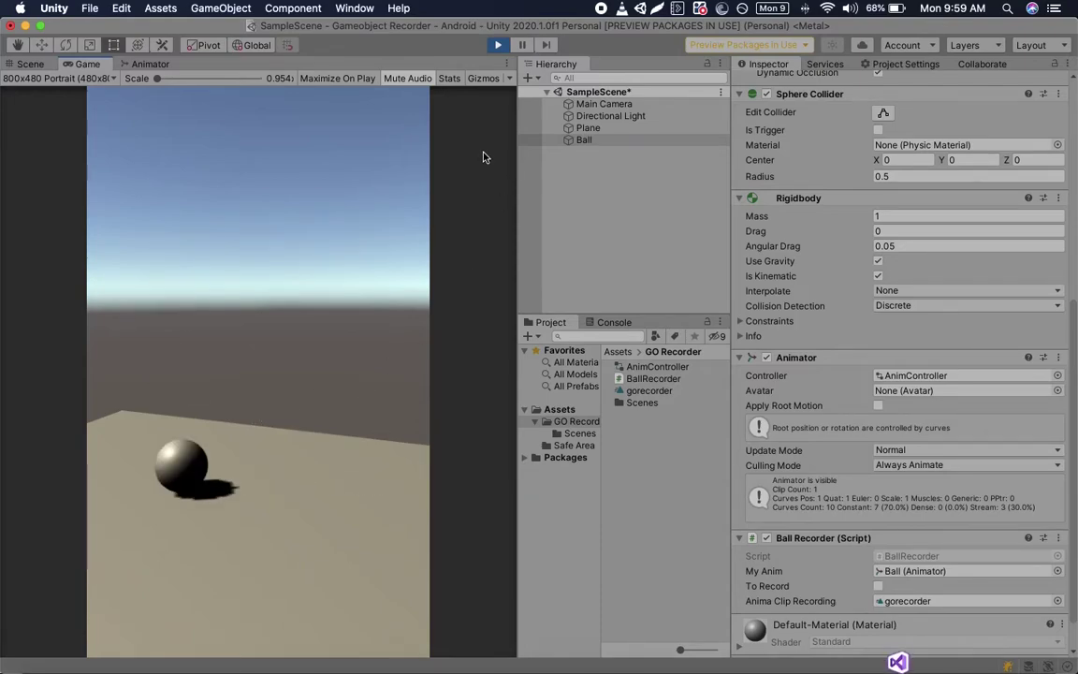
left_click(499, 47)
left_click(899, 550)
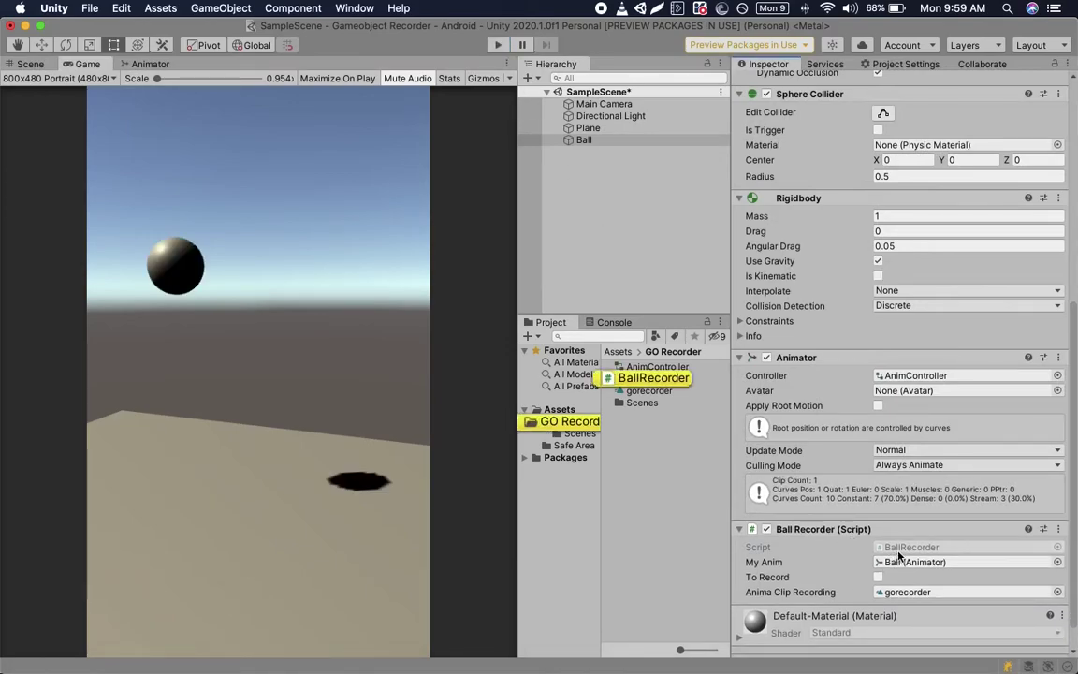
- Open BallRecorder.cs and highlight the GameObjectRecorder creation and BindComponentsOfType Transform call
double_click(898, 556)
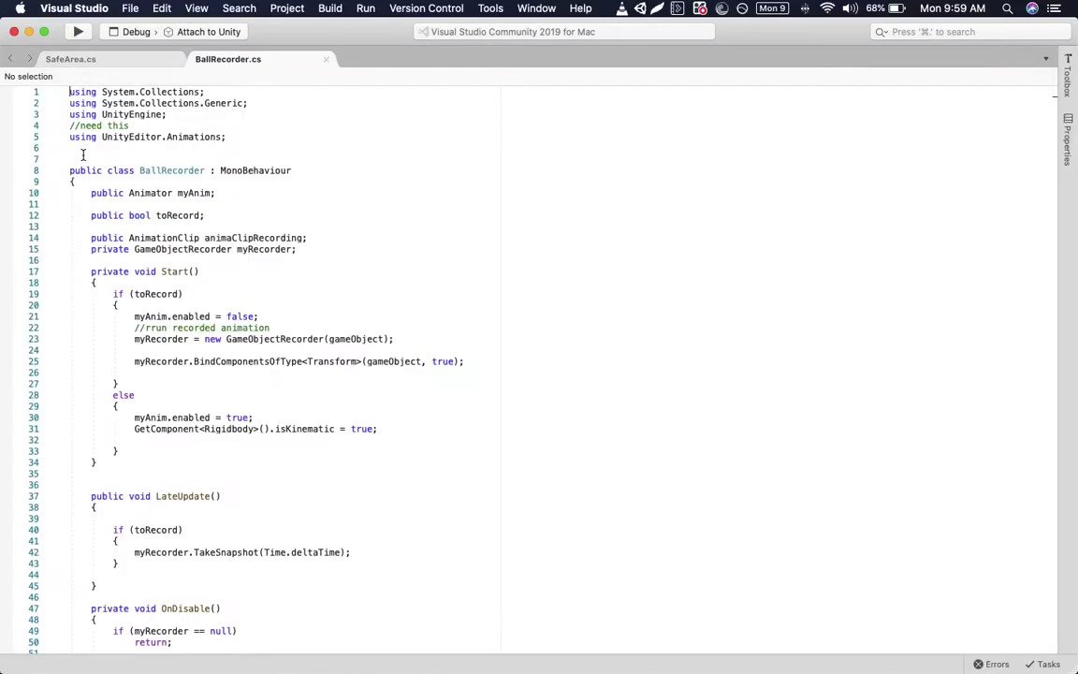
scroll(164, 241, "down", 5)
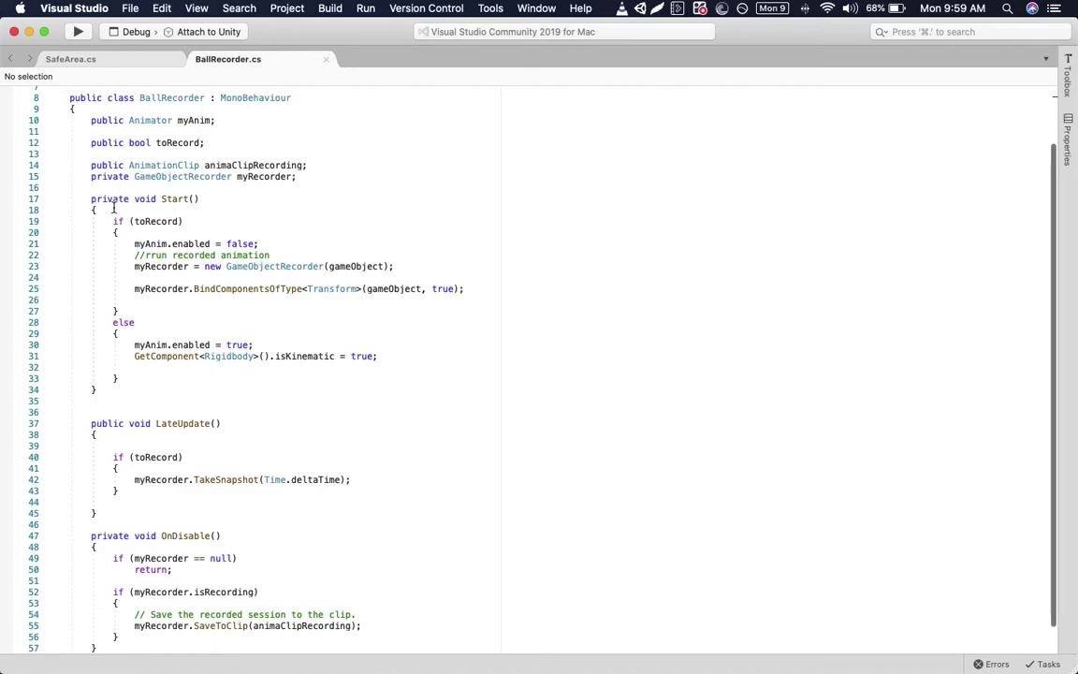
left_click_drag(113, 222, 288, 247)
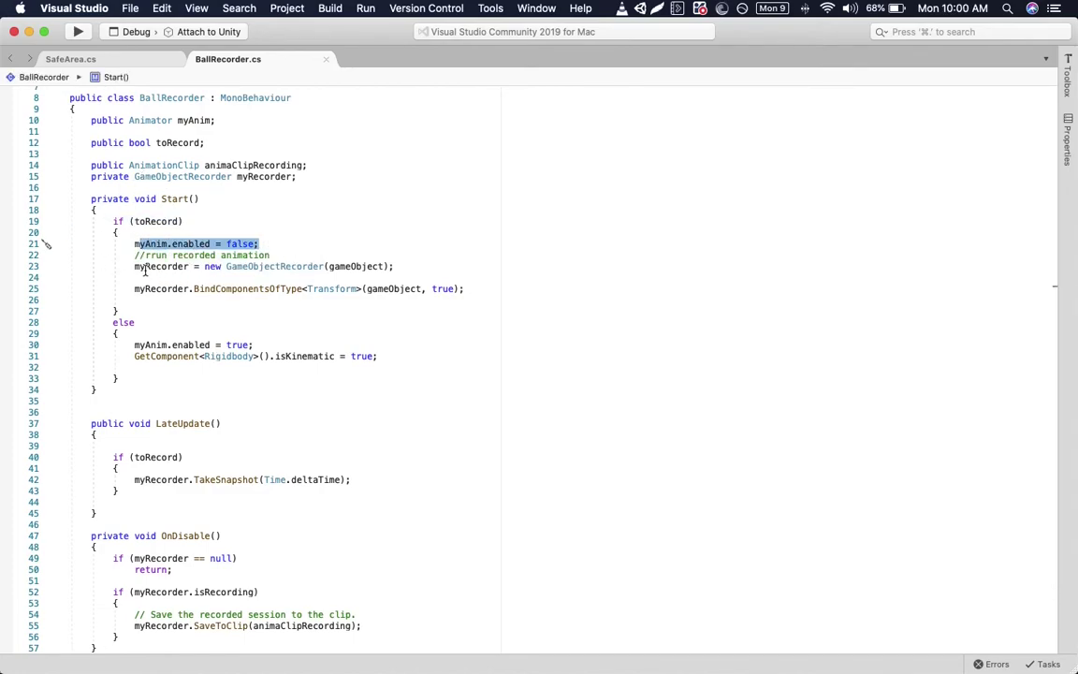
left_click_drag(123, 266, 401, 270)
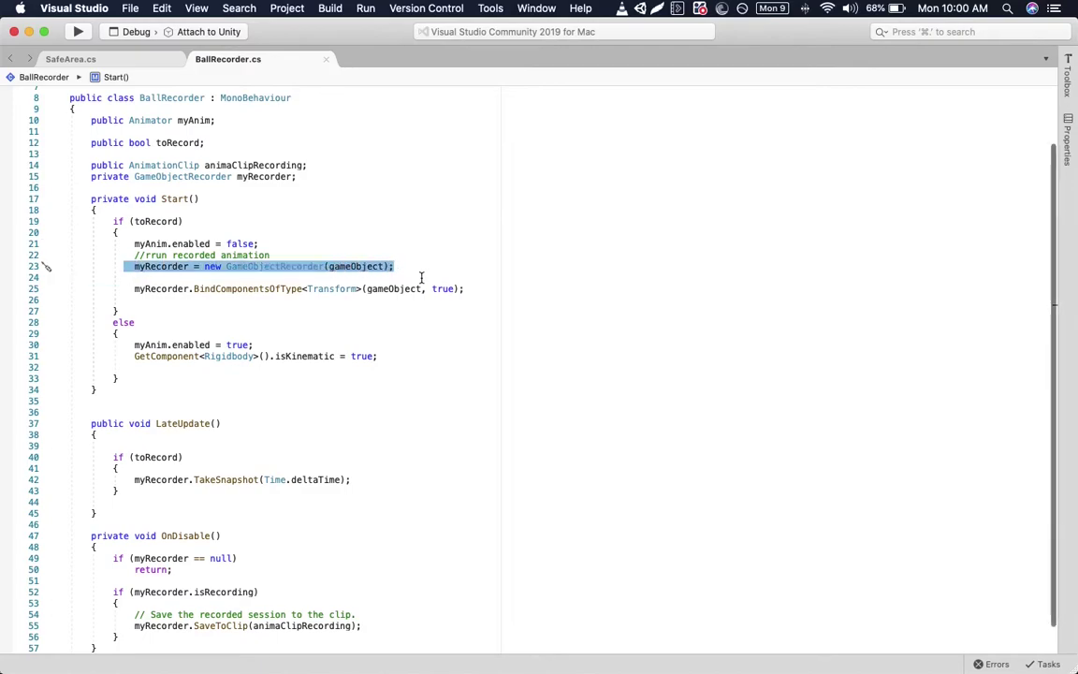
double_click(232, 288)
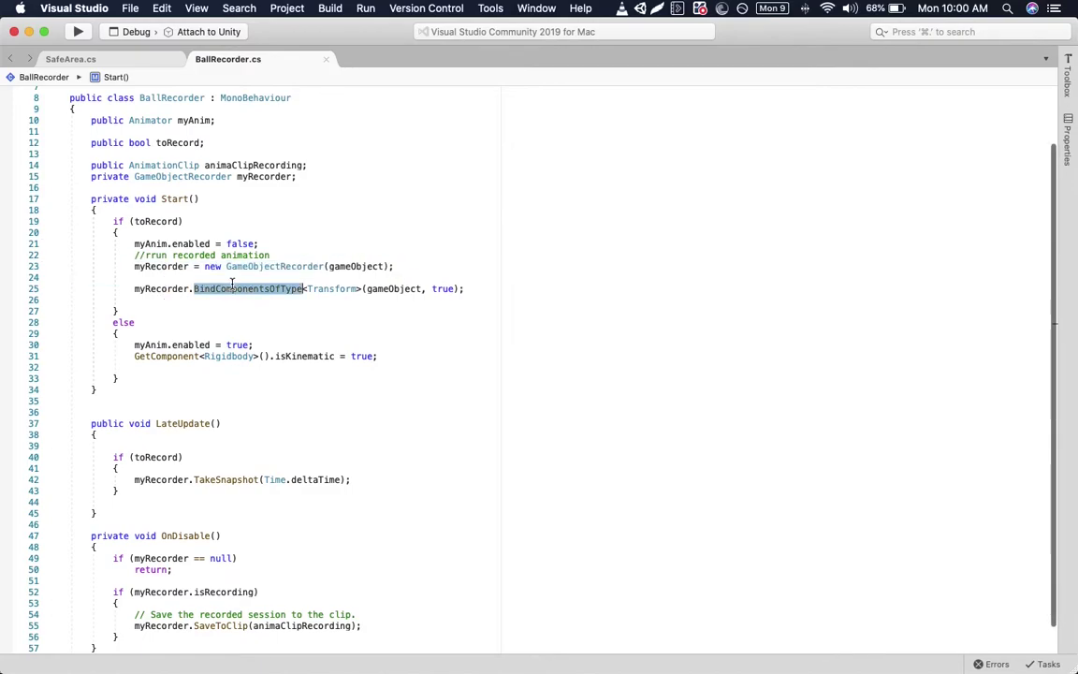
double_click(335, 290)
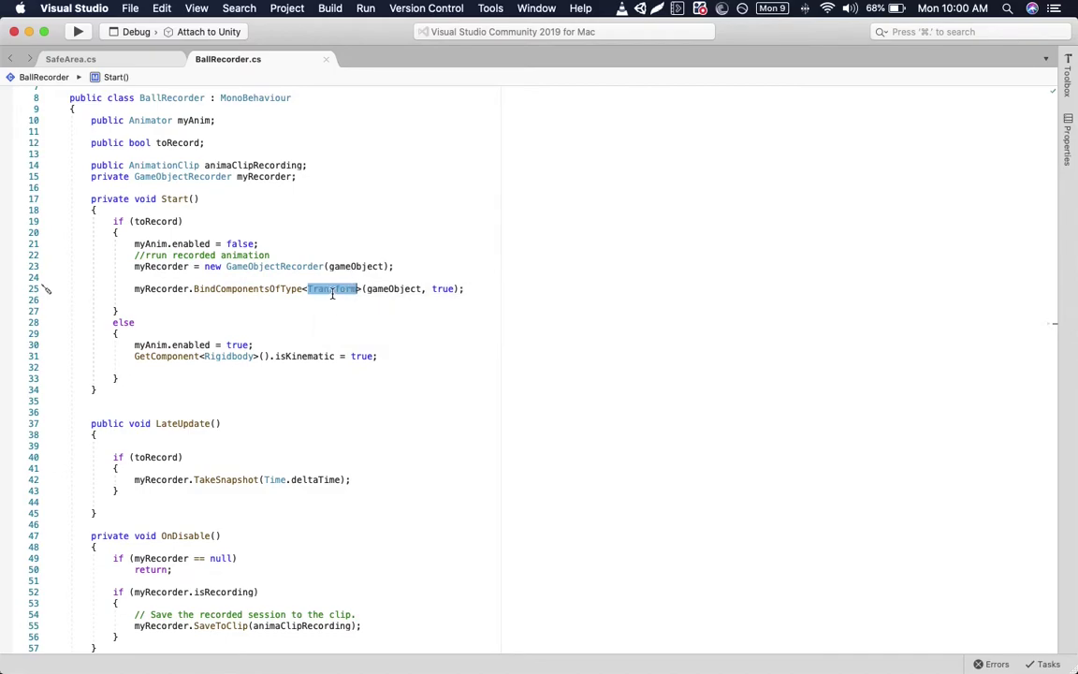
- Scroll down to OnDisable and highlight the myRecorder usages that save the clip
left_click(374, 279)
scroll(236, 399, "down", 3)
double_click(161, 489)
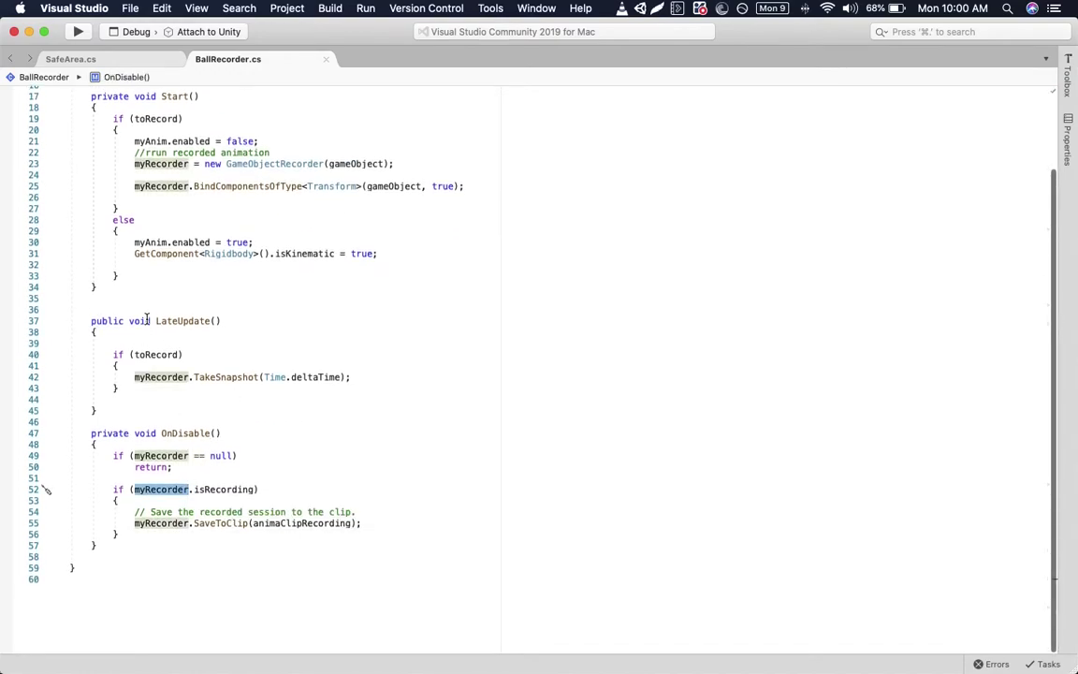
- Highlight the TakeSnapshot call, the SaveToClip line and the animaClipRecording field declaration
left_click_drag(147, 320, 334, 317)
left_click(176, 376)
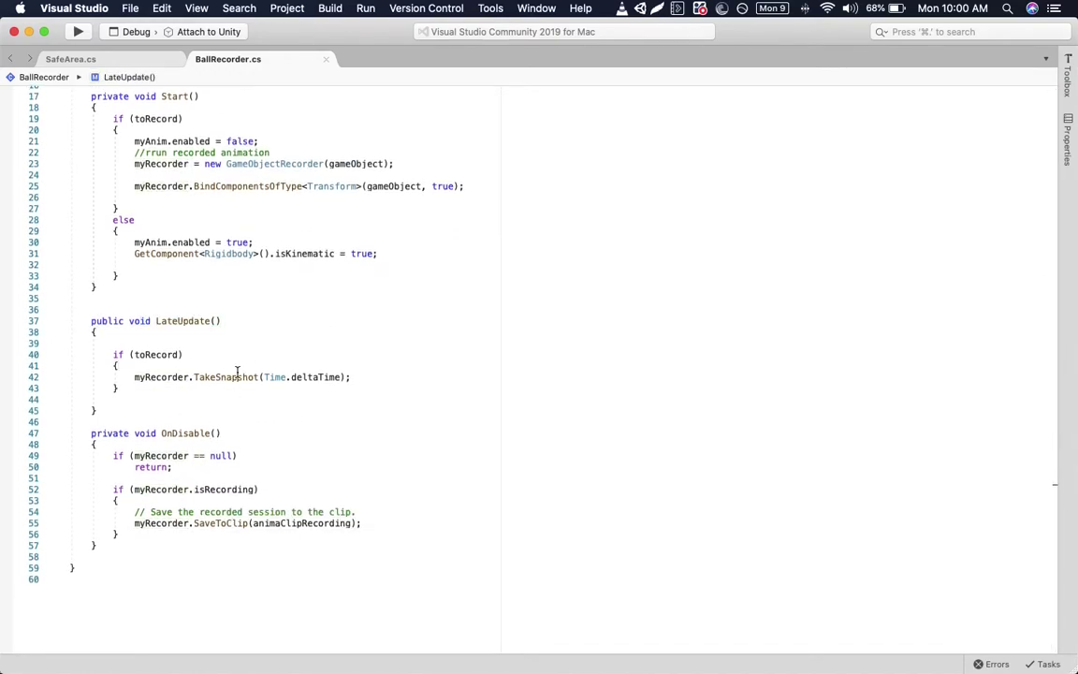
double_click(237, 376)
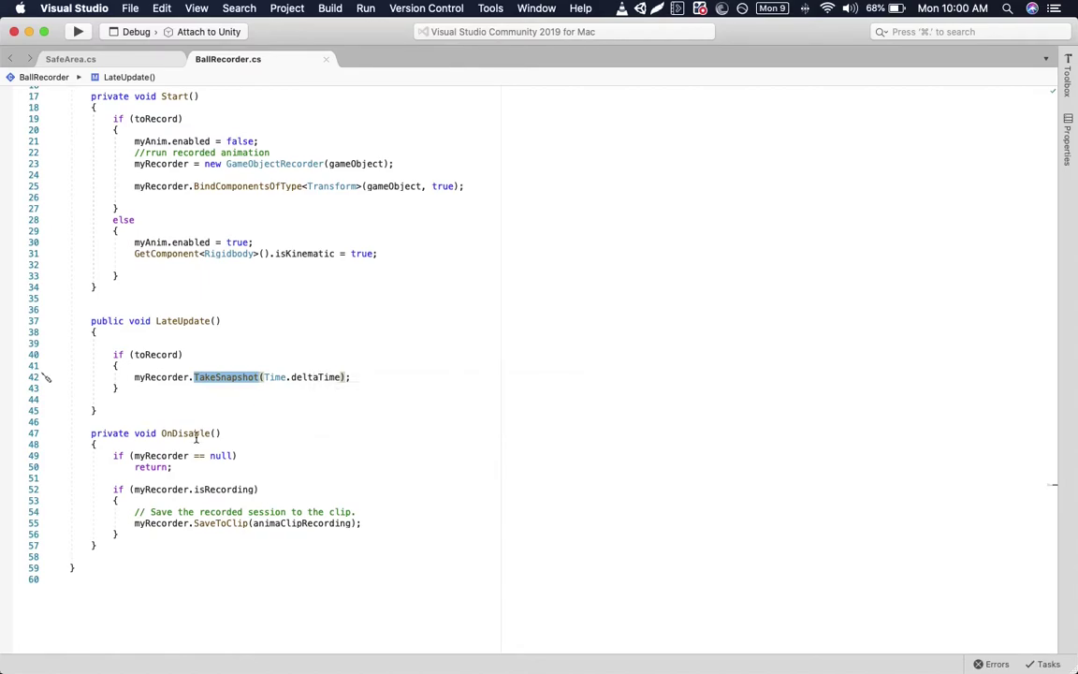
scroll(211, 464, "down", 2)
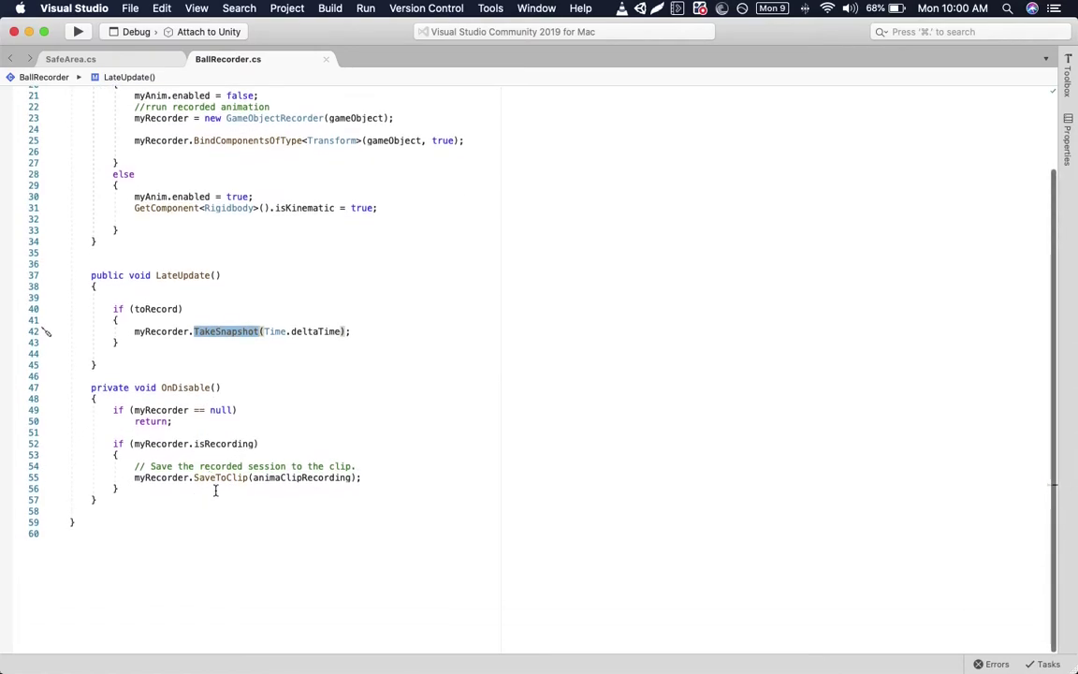
triple_click(270, 481)
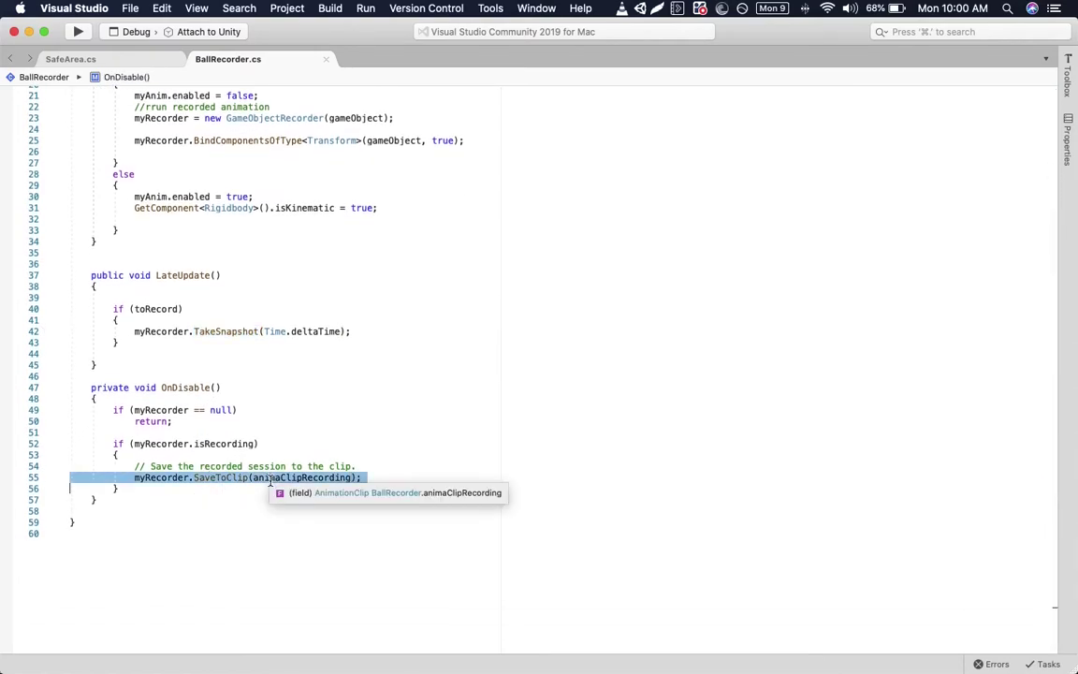
scroll(271, 481, "up", 5)
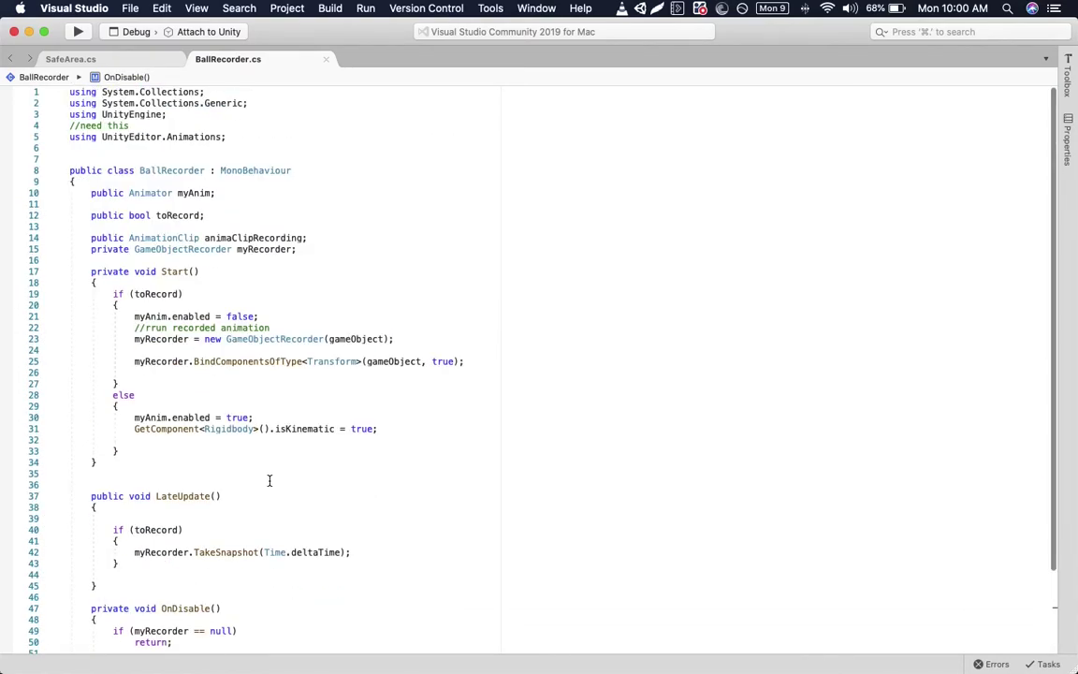
triple_click(239, 238)
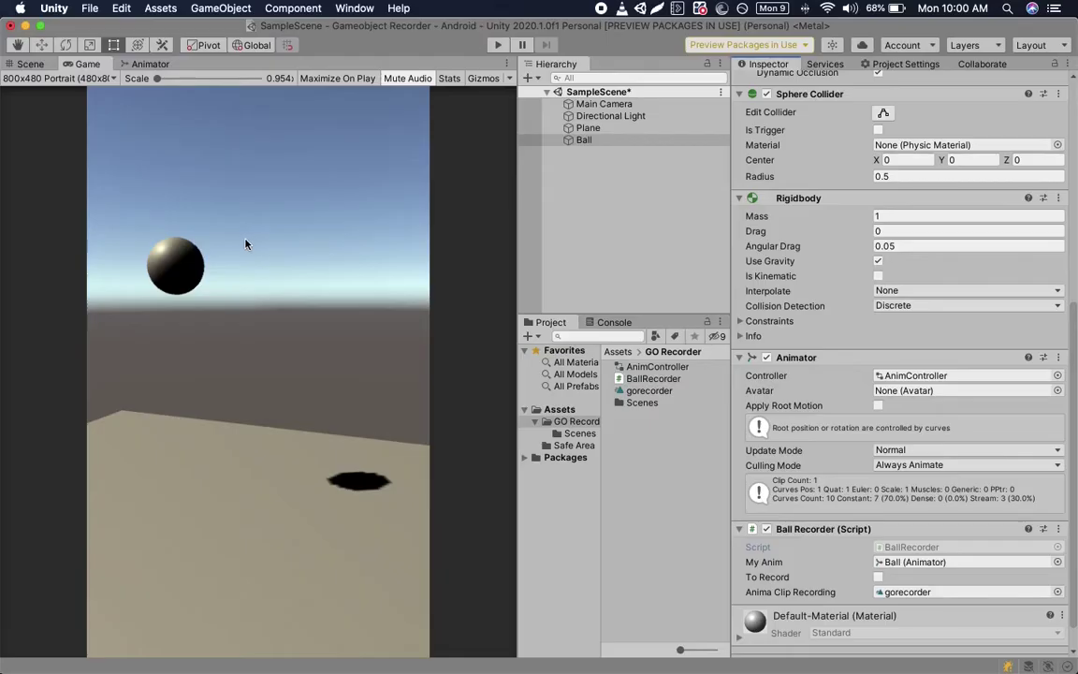
- Mark the animator-enable and isKinematic lines in Start(), then return to the GameObjectRecorder slide
key("super+Tab")
key("super+Tab")
left_click_drag(134, 418, 253, 417)
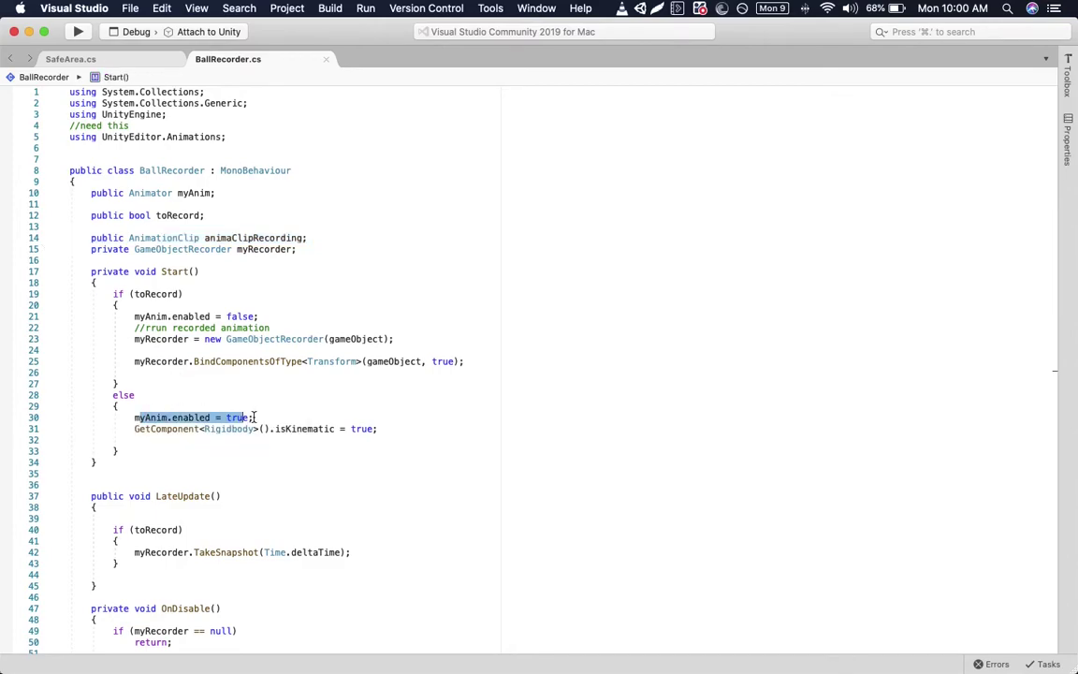
left_click(378, 429)
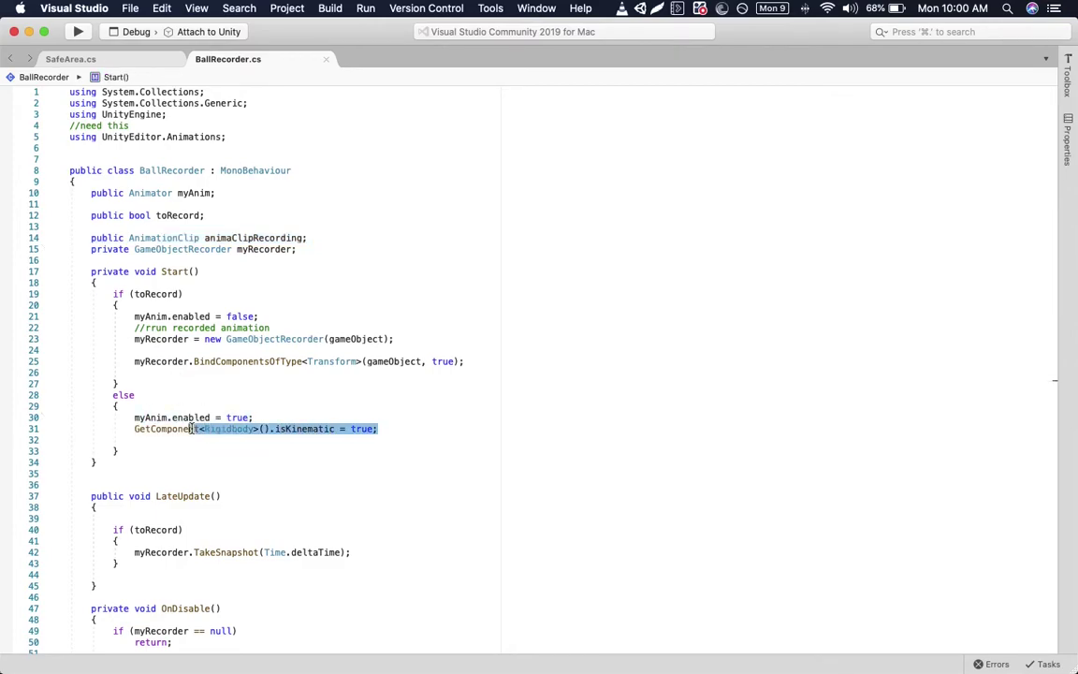
left_click_drag(377, 429, 133, 429)
scroll(230, 445, "down", 1)
scroll(230, 445, "down", 2)
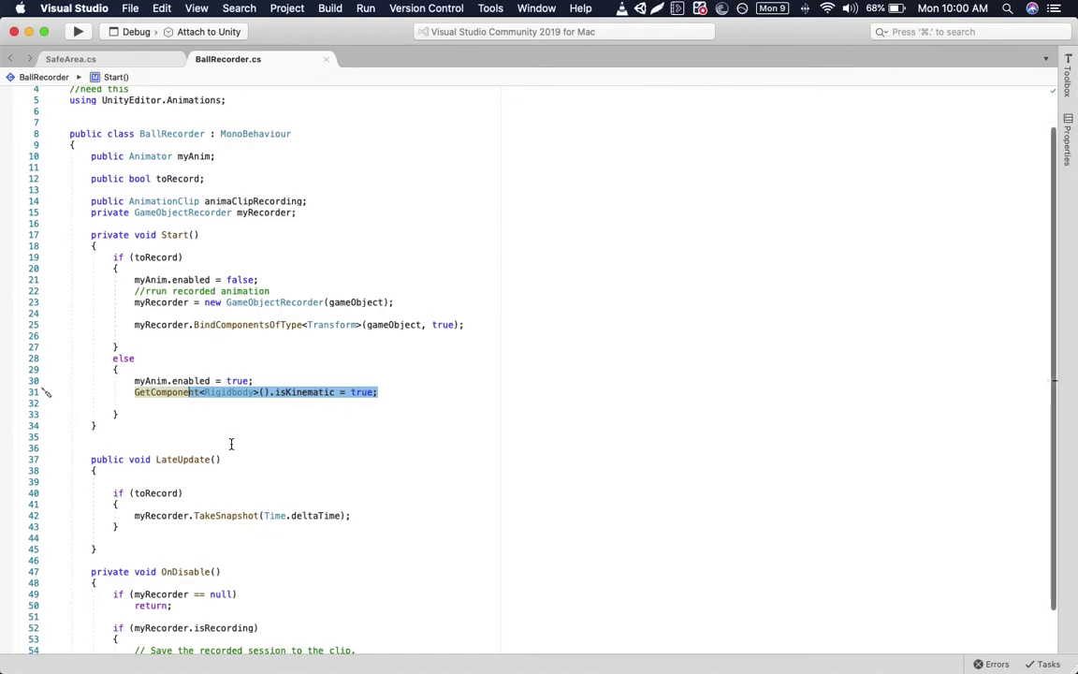
scroll(206, 466, "down", 5)
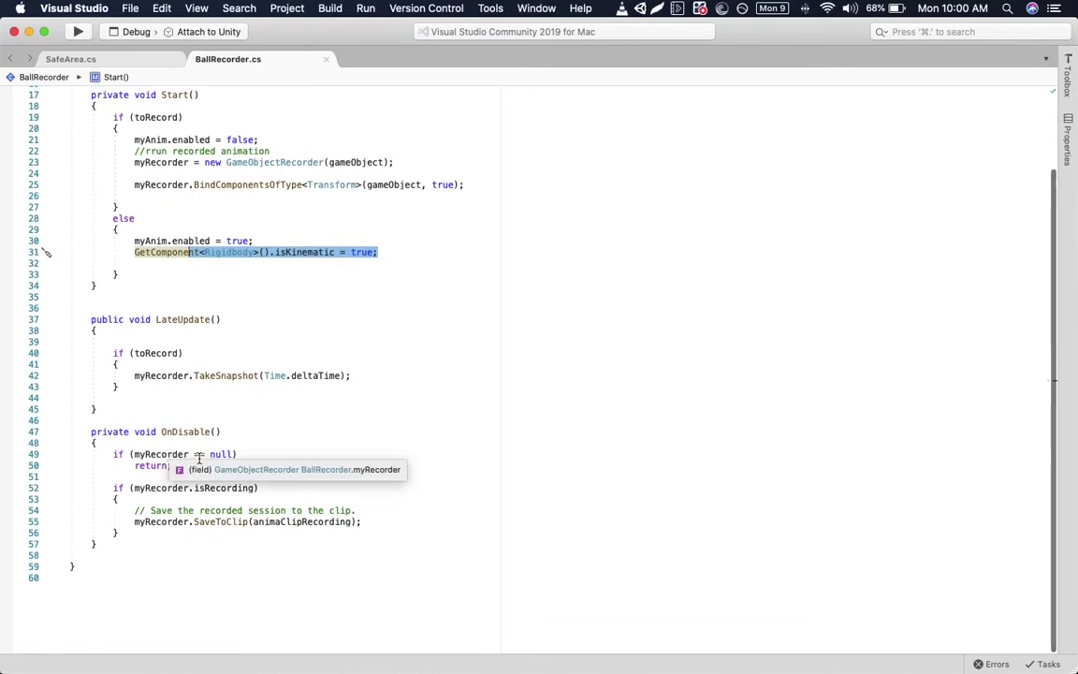
key("super+Tab")
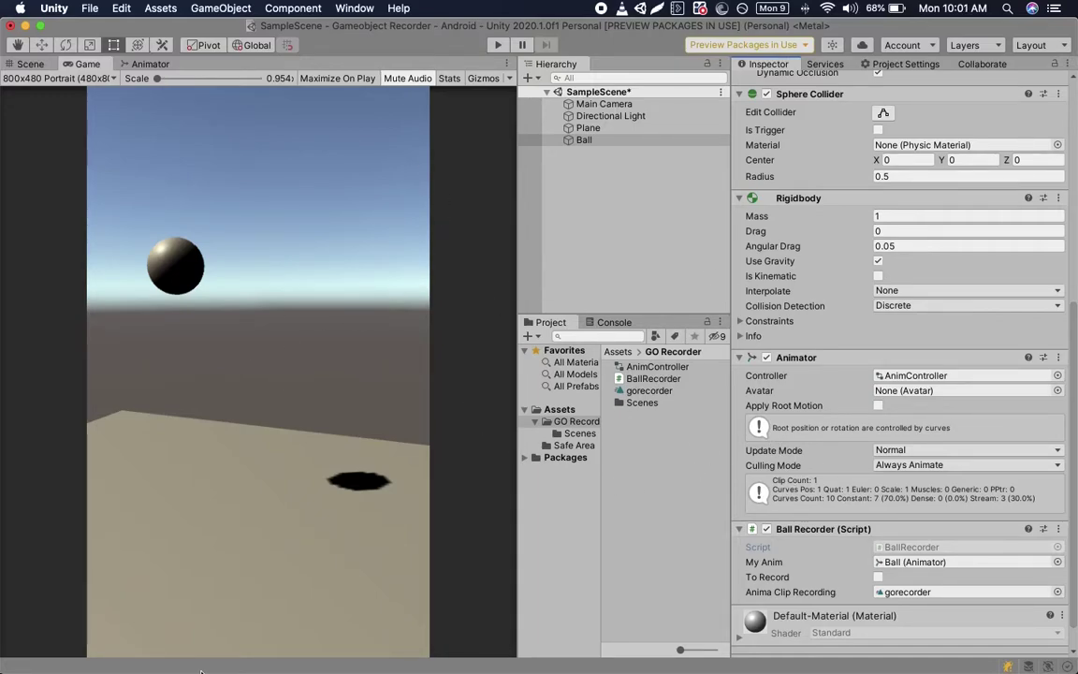
left_click(116, 657)
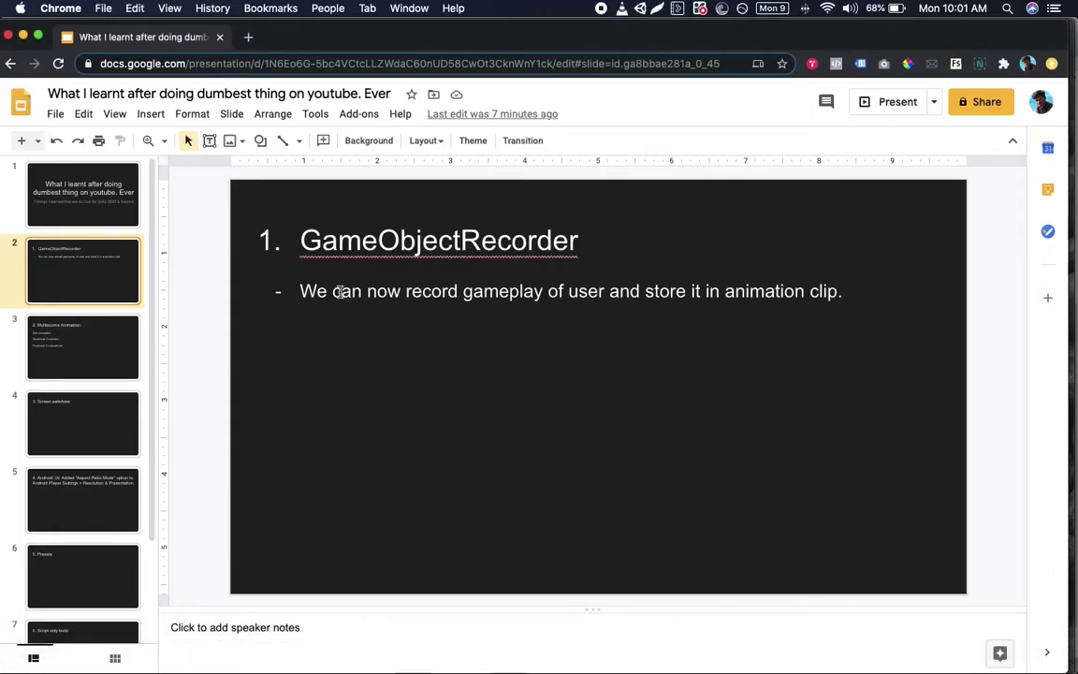
- Open slide 3 on Multisource Animation and click into its constraints list
left_click(110, 345)
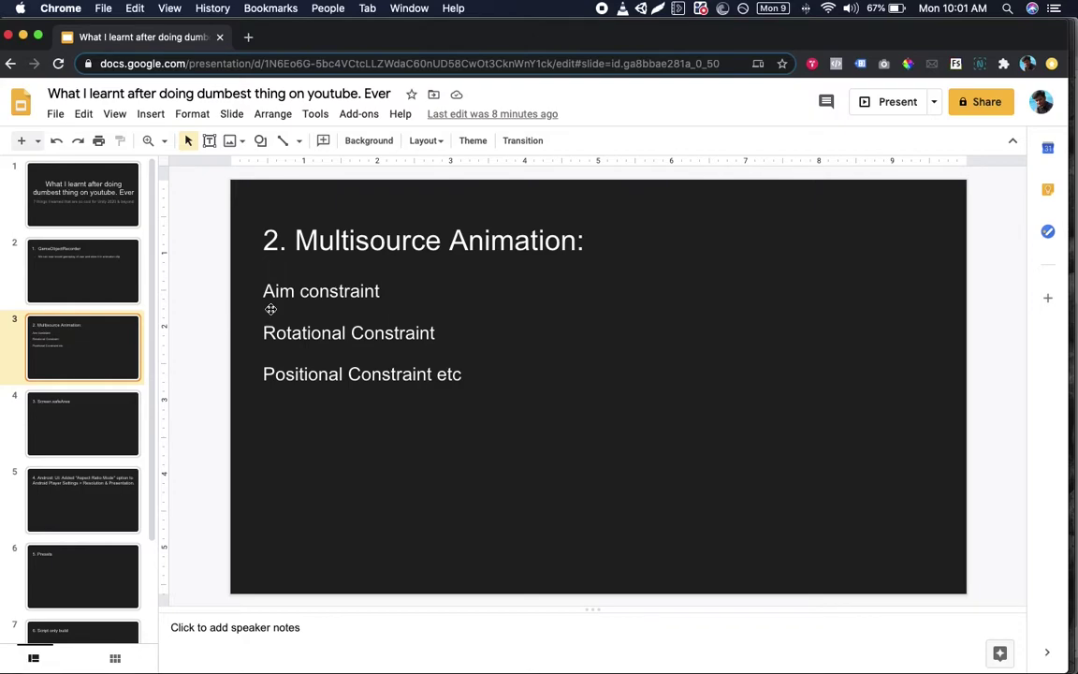
left_click(301, 339)
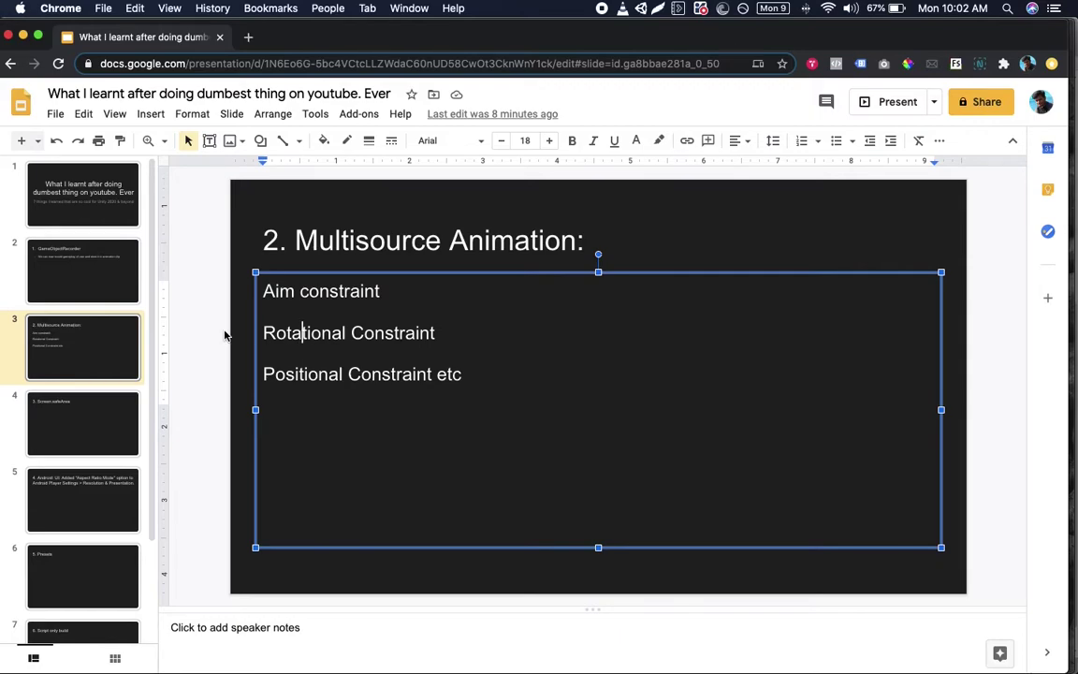
- Go to the Screen.safeArea slide, stepping back one slide and forward again
left_click(79, 429)
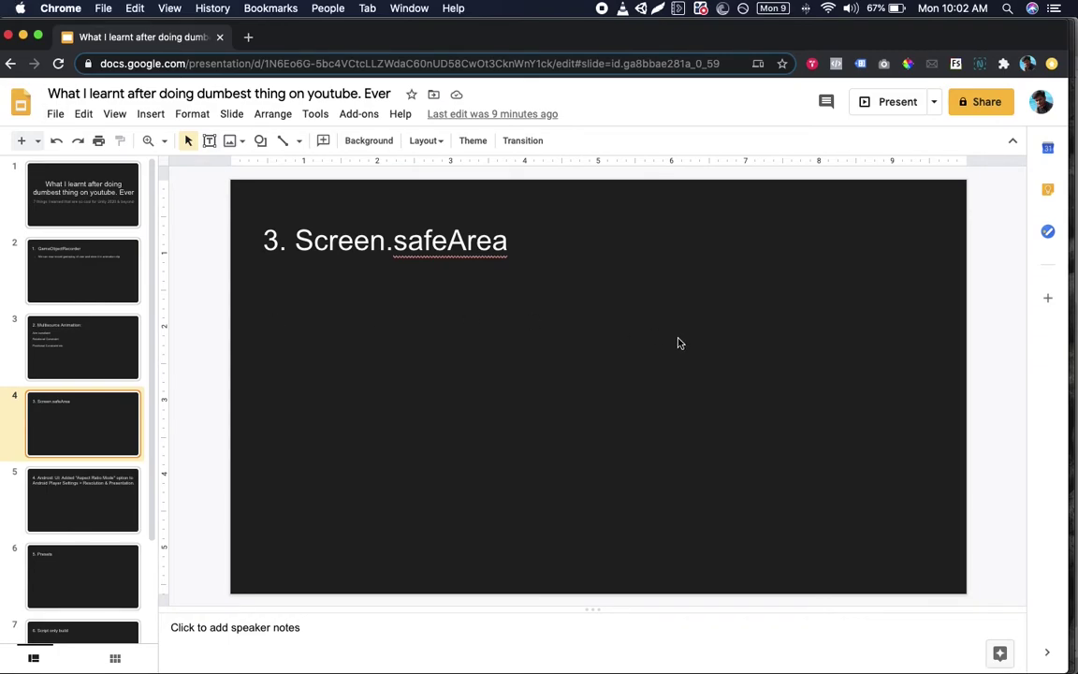
key("Up")
key("Down")
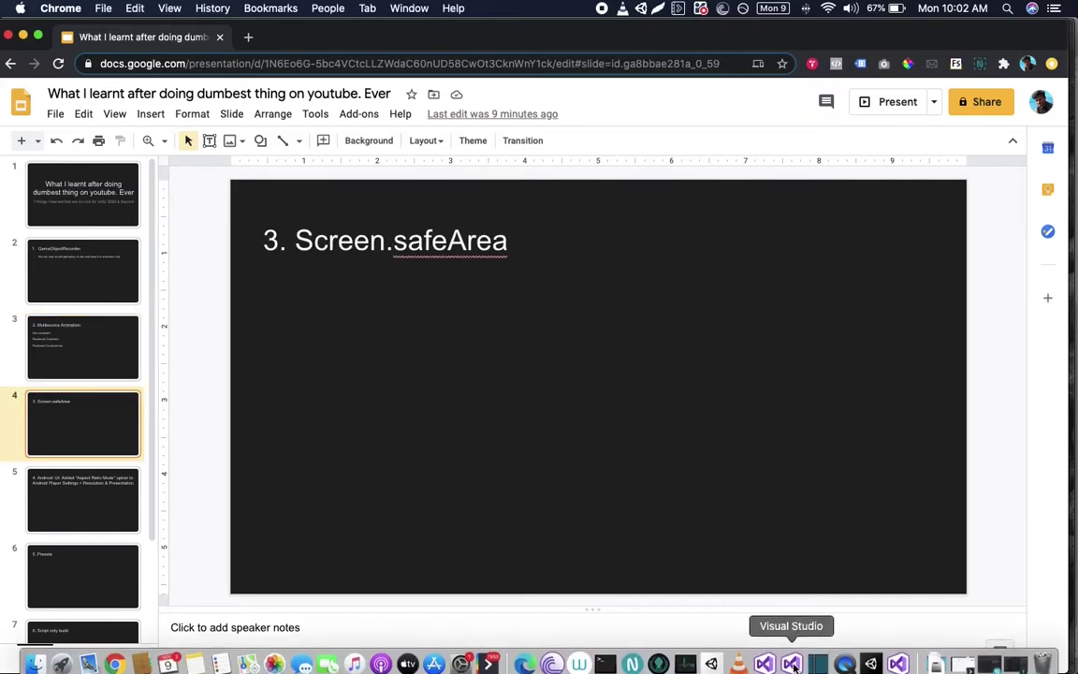
- In Unity, open the safearea scene from the Safe Area folder, saving the current scene
left_click(873, 658)
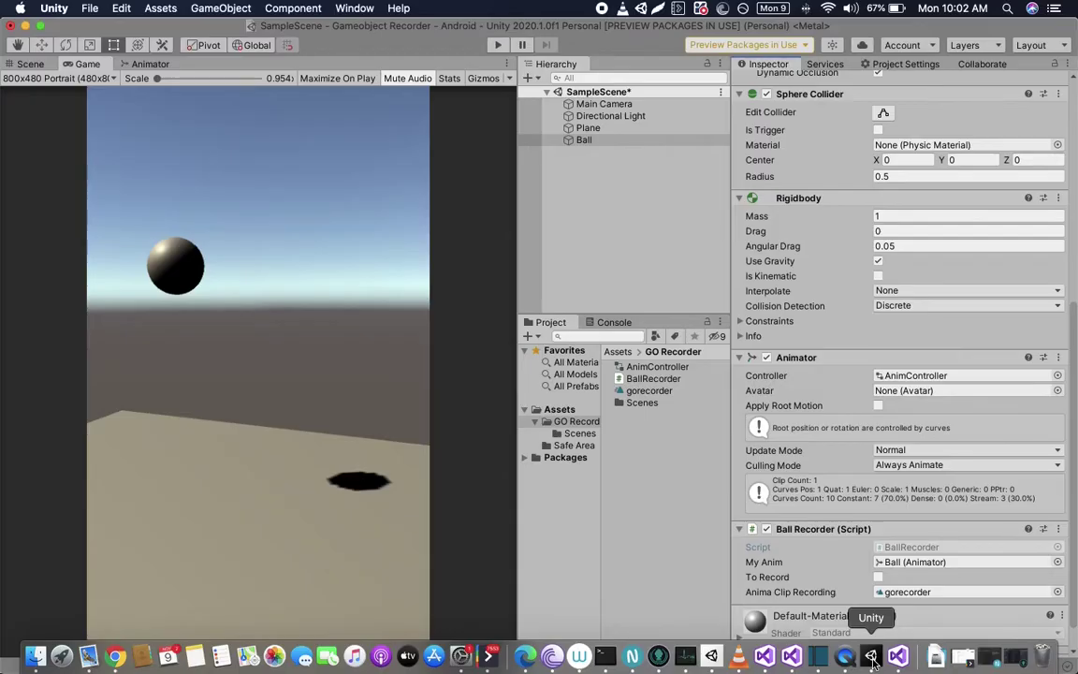
left_click(573, 445)
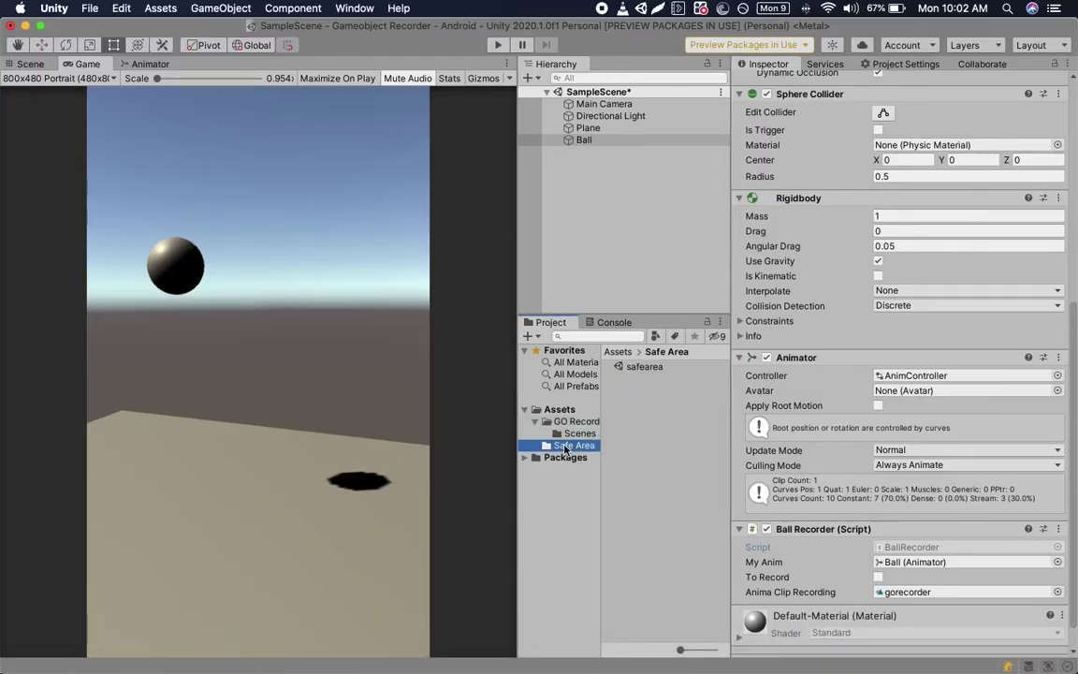
double_click(632, 367)
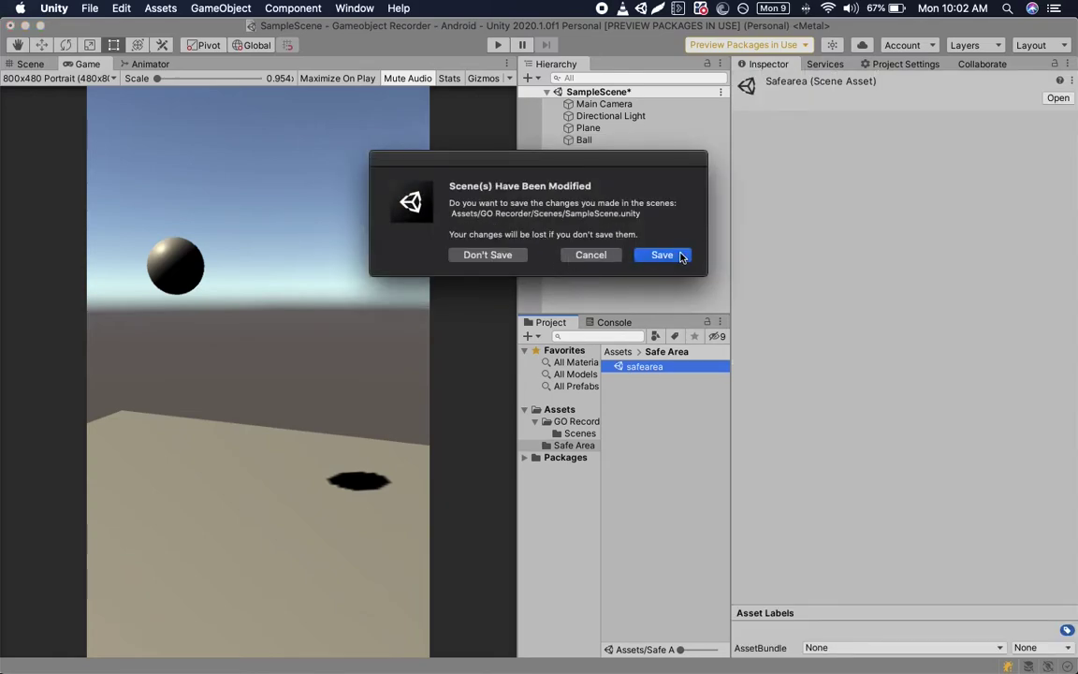
left_click(679, 254)
- Expand Canvas to reveal Safe Area and its Text child, and view the canvas in Scene view
left_click(591, 129)
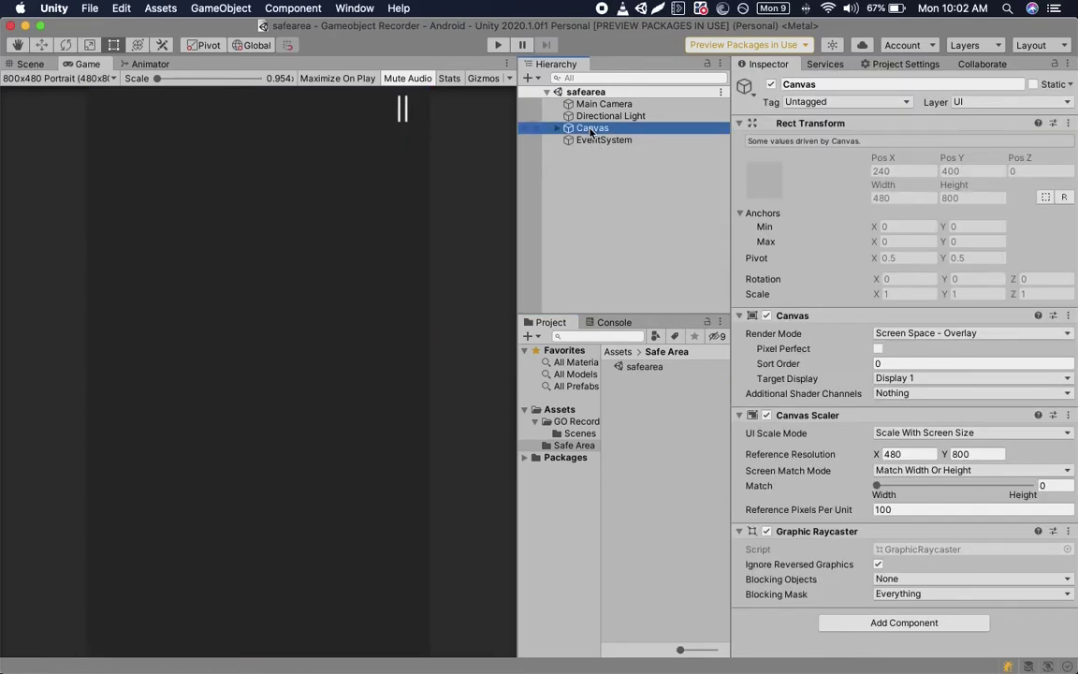
key("Right")
key("Down")
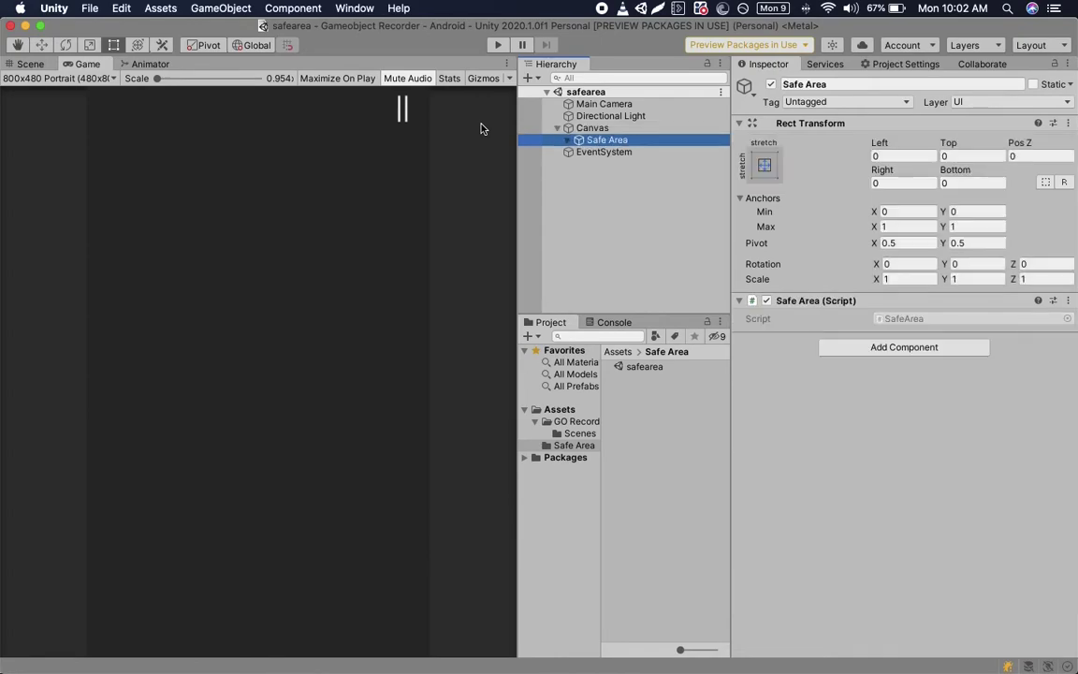
key("Right")
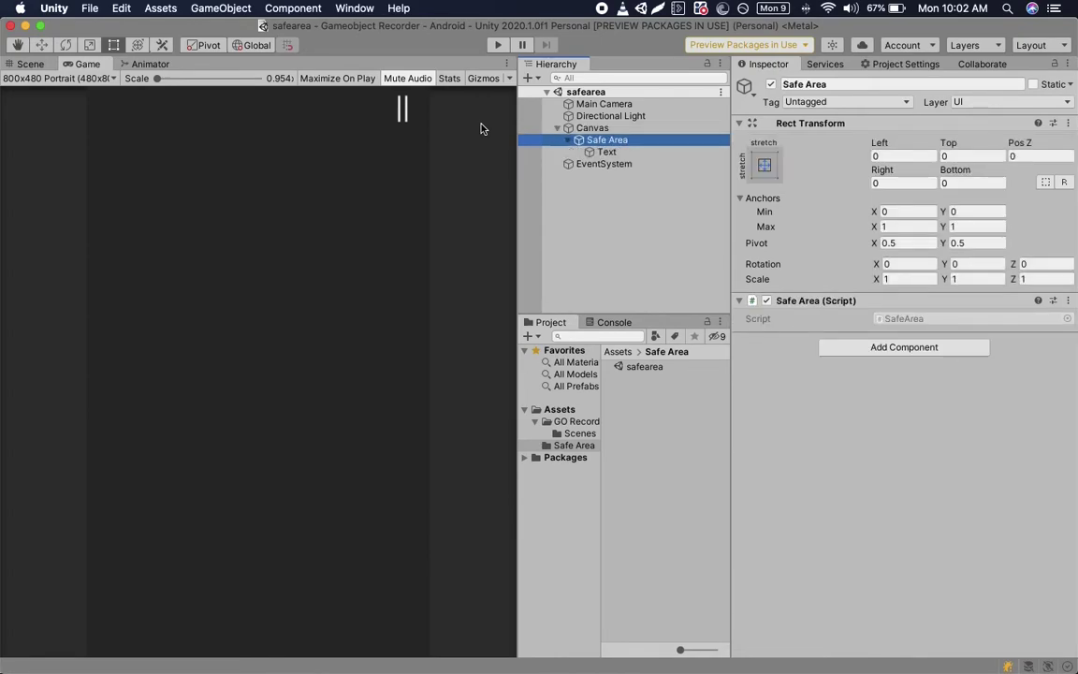
left_click(30, 64)
- Inspect the Canvas and Safe Area components, then locate the SafeArea script
left_click(605, 140)
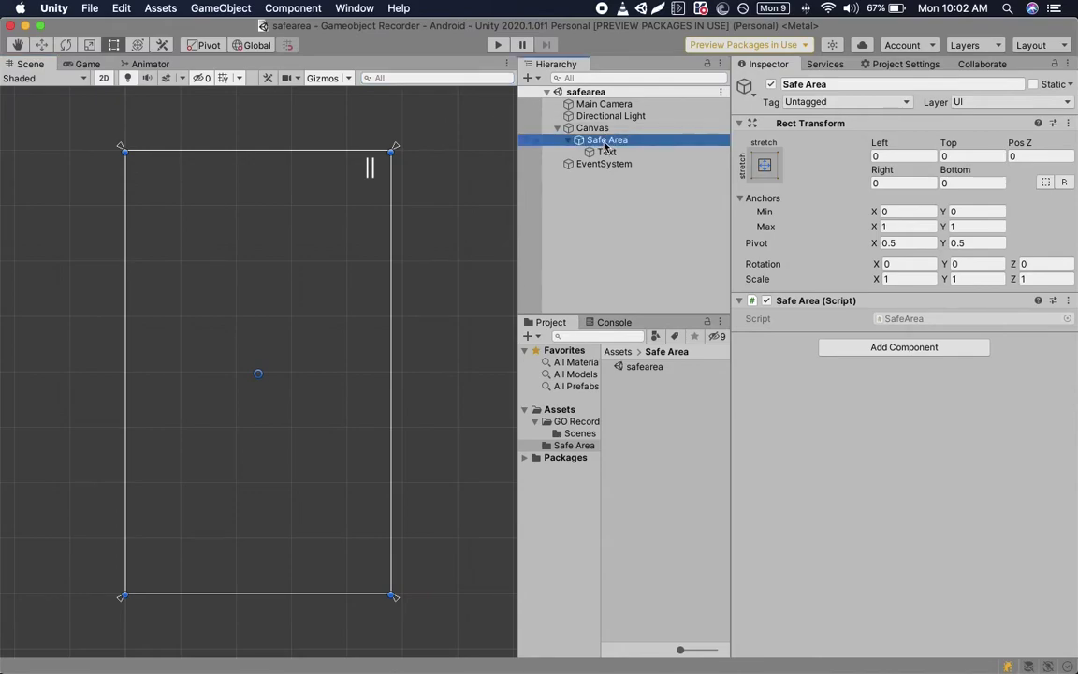
key("Up")
key("Down")
left_click(607, 129)
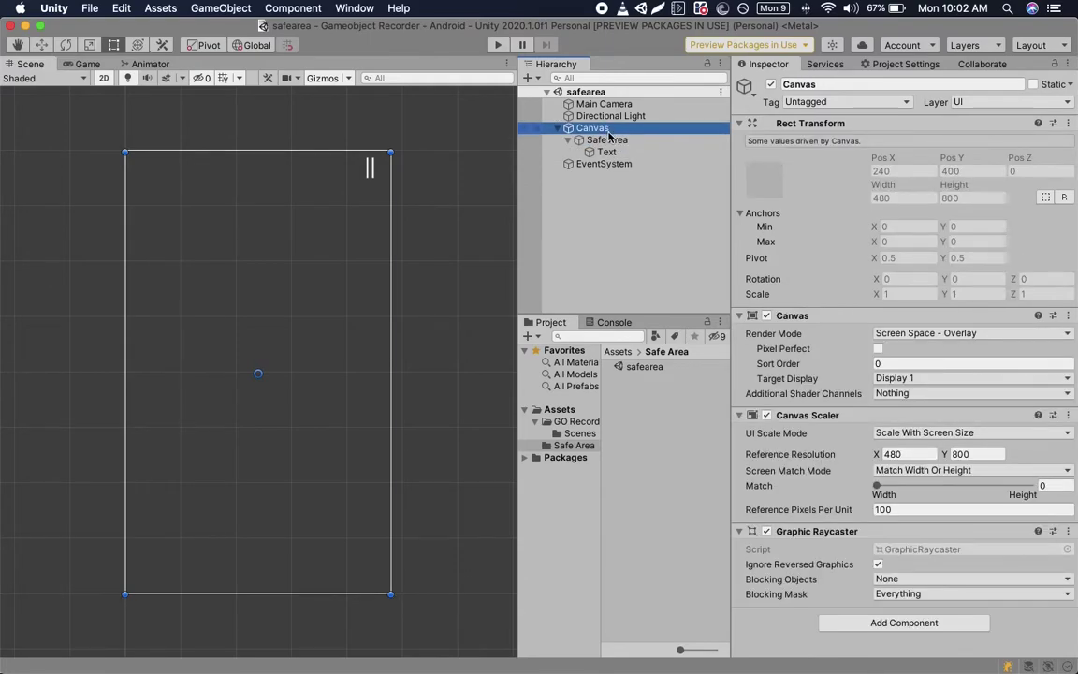
left_click(586, 139)
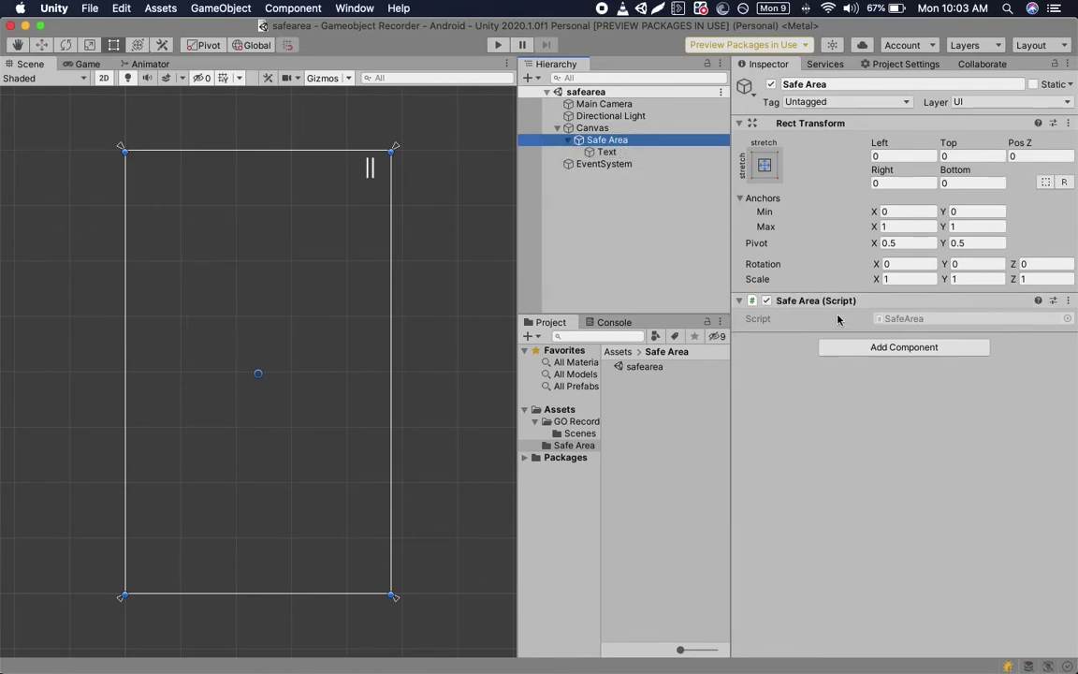
left_click(913, 319)
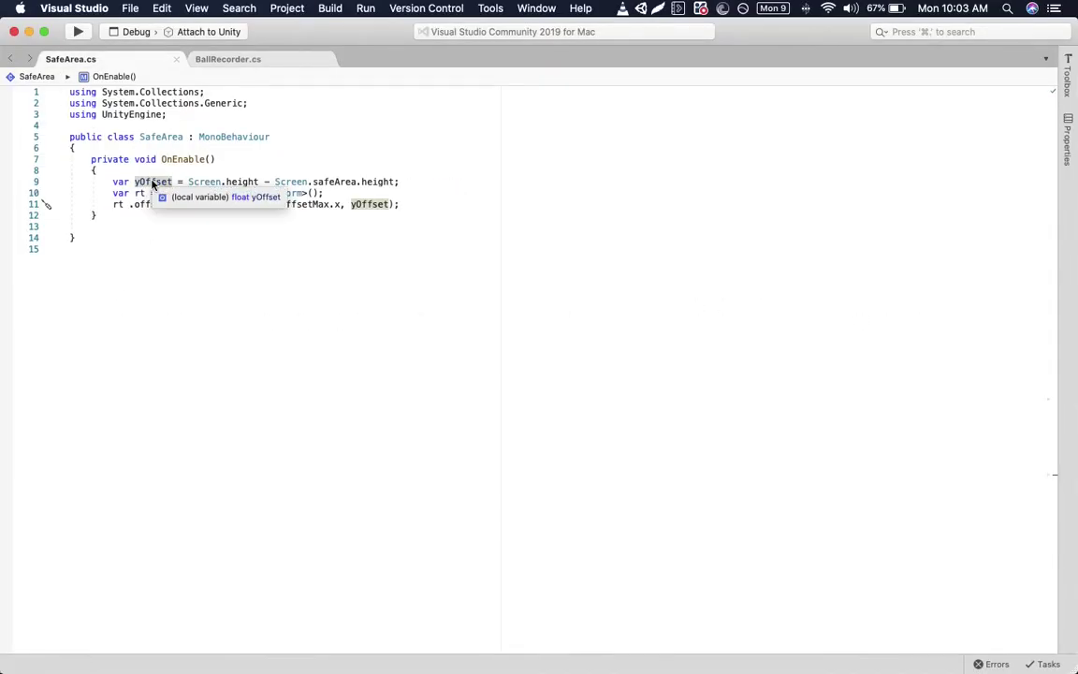
mouse_move(242, 182)
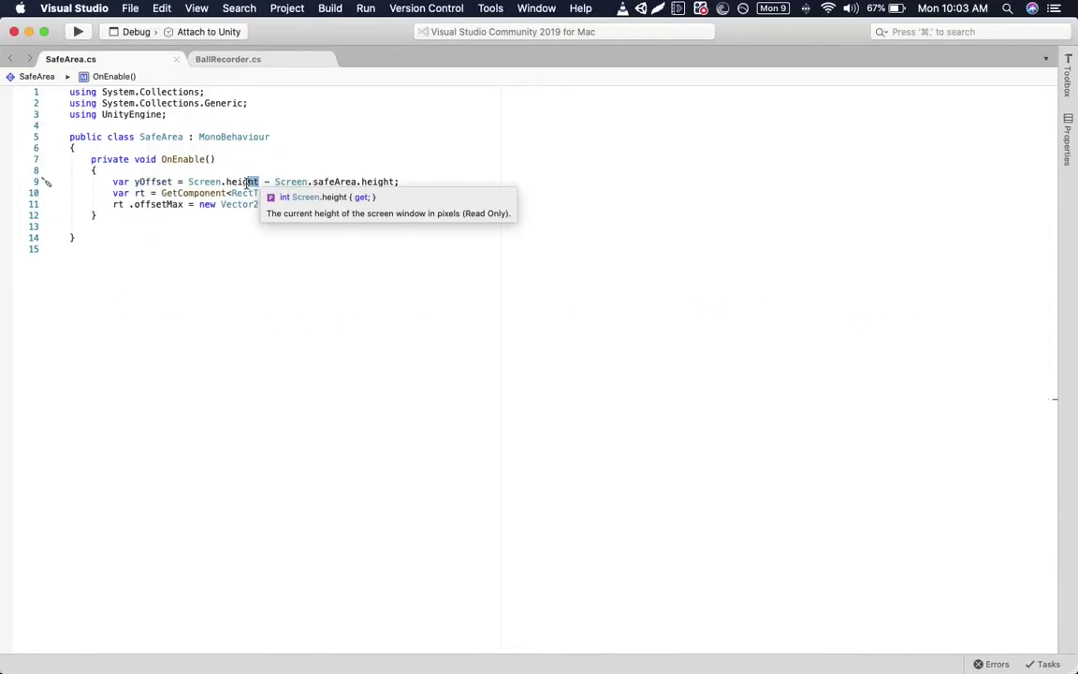
- Highlight Screen.height, Screen.safeArea.height and the RectTransform lookup in SafeArea.cs
left_click_drag(251, 182, 182, 181)
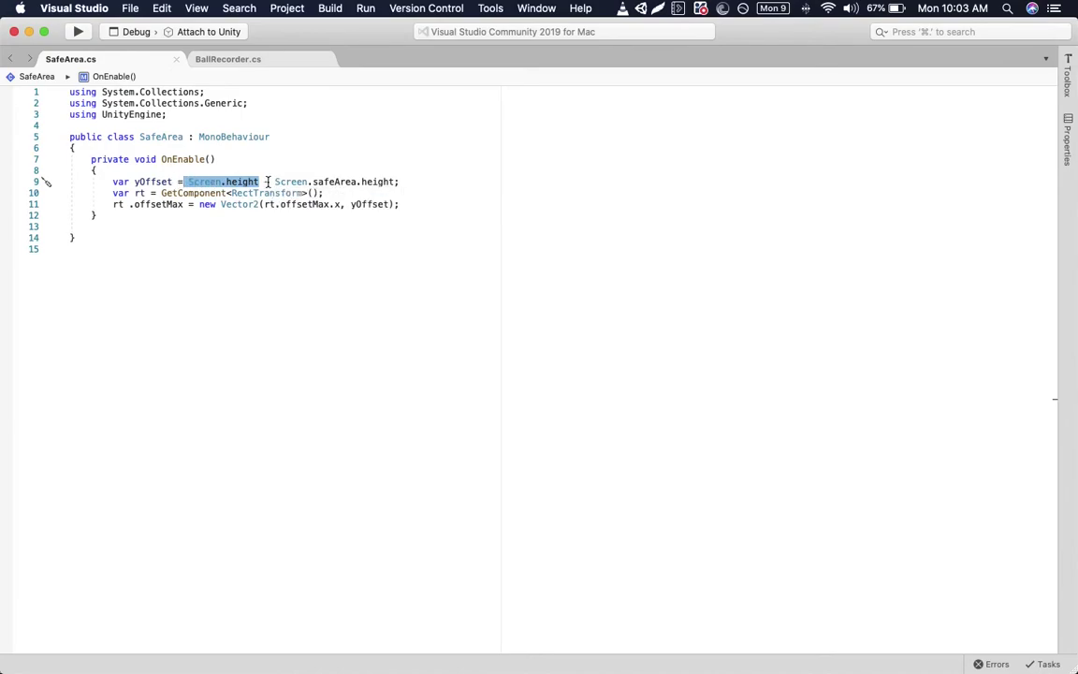
left_click_drag(271, 182, 440, 183)
left_click(333, 272)
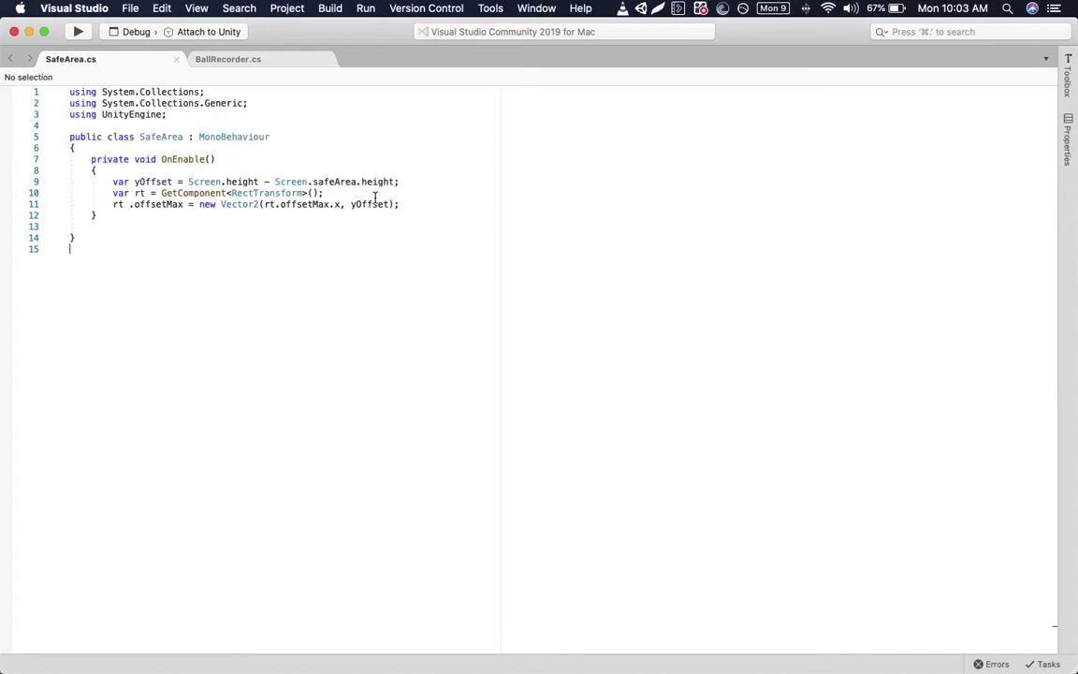
mouse_move(133, 193)
left_mouse_down()
mouse_move(387, 192)
mouse_move(87, 209)
left_mouse_up()
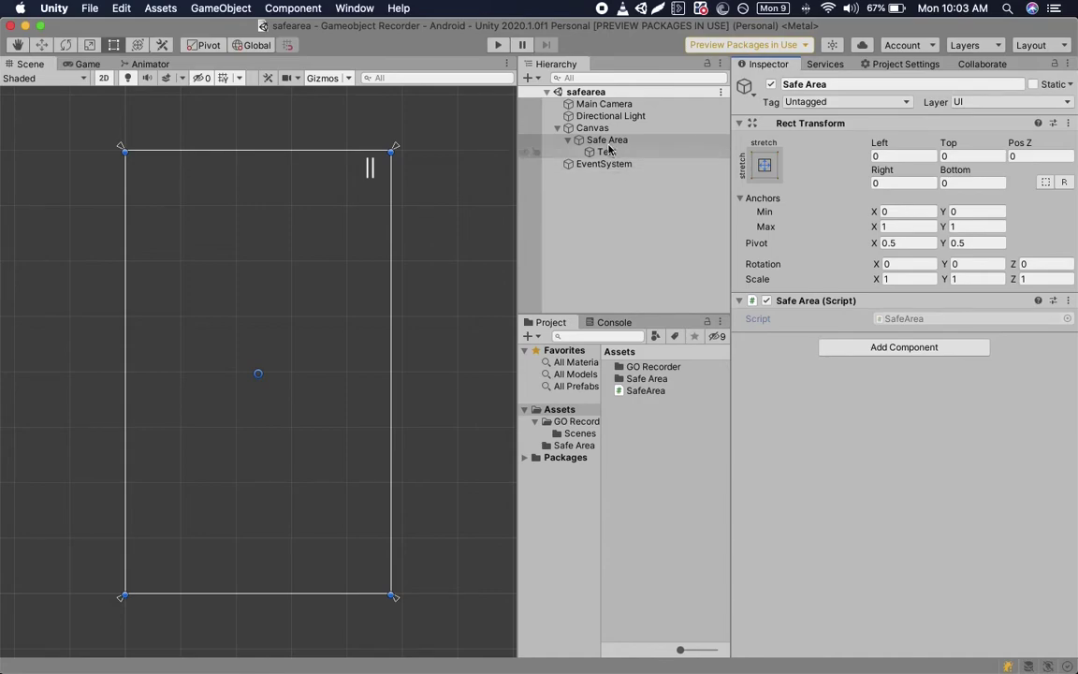
- Drag the Safe Area rect's top edge down in Unity, then return to the slide deck
left_click(607, 140)
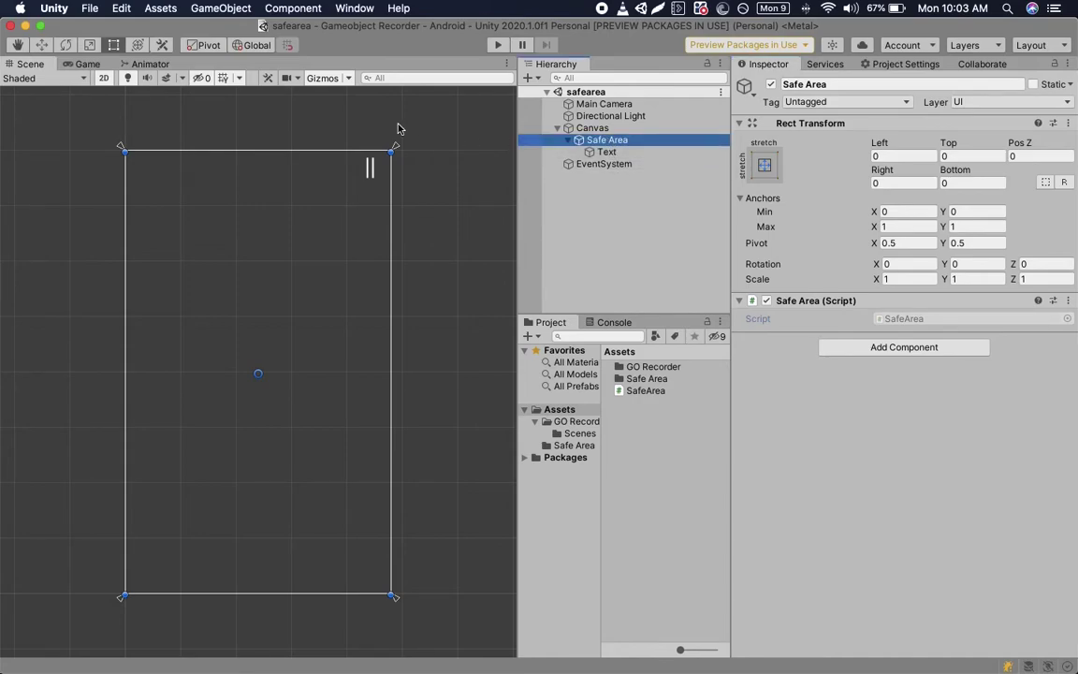
mouse_move(265, 152)
left_mouse_down()
mouse_move(266, 204)
mouse_move(269, 159)
mouse_move(284, 220)
mouse_move(271, 245)
mouse_move(303, 150)
left_mouse_up()
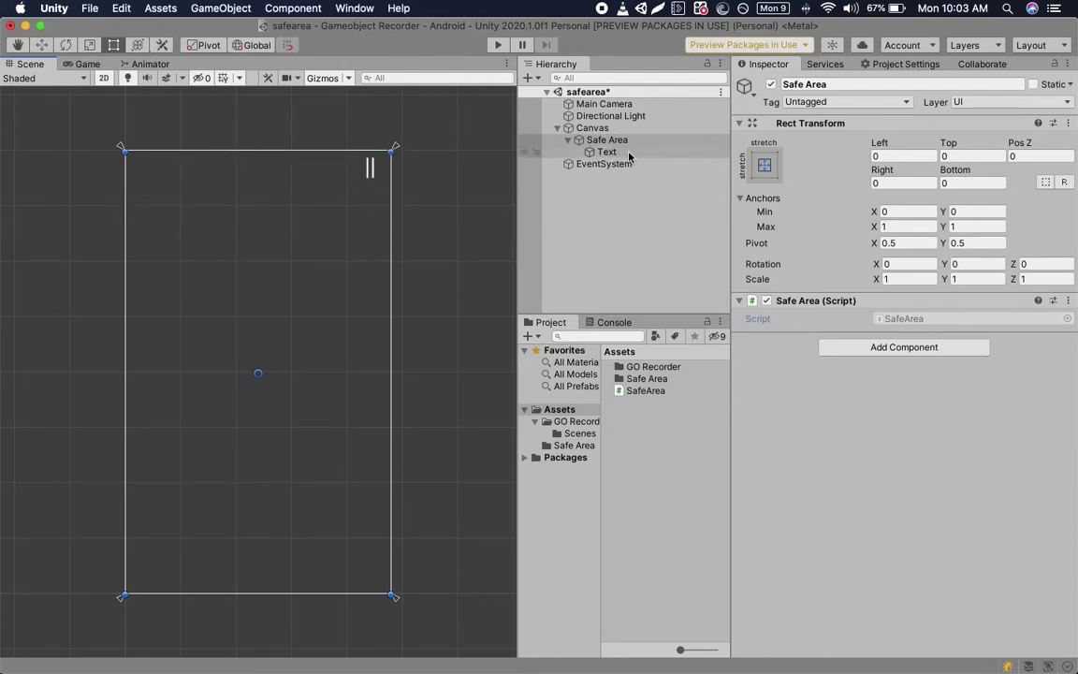
key("super+Tab")
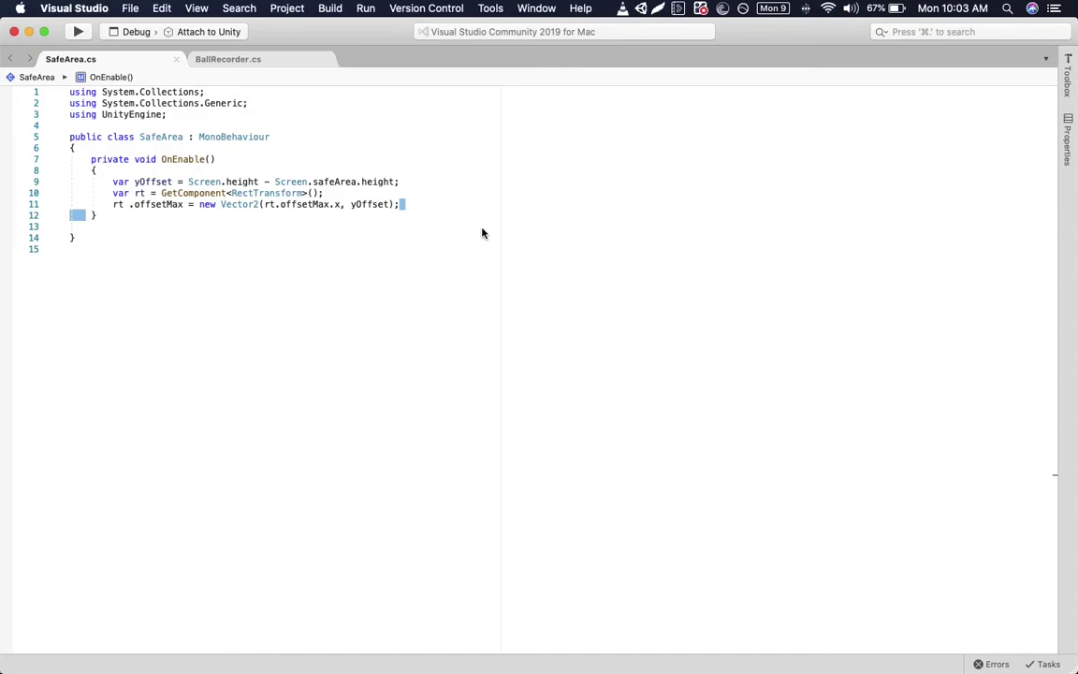
key("super+Tab")
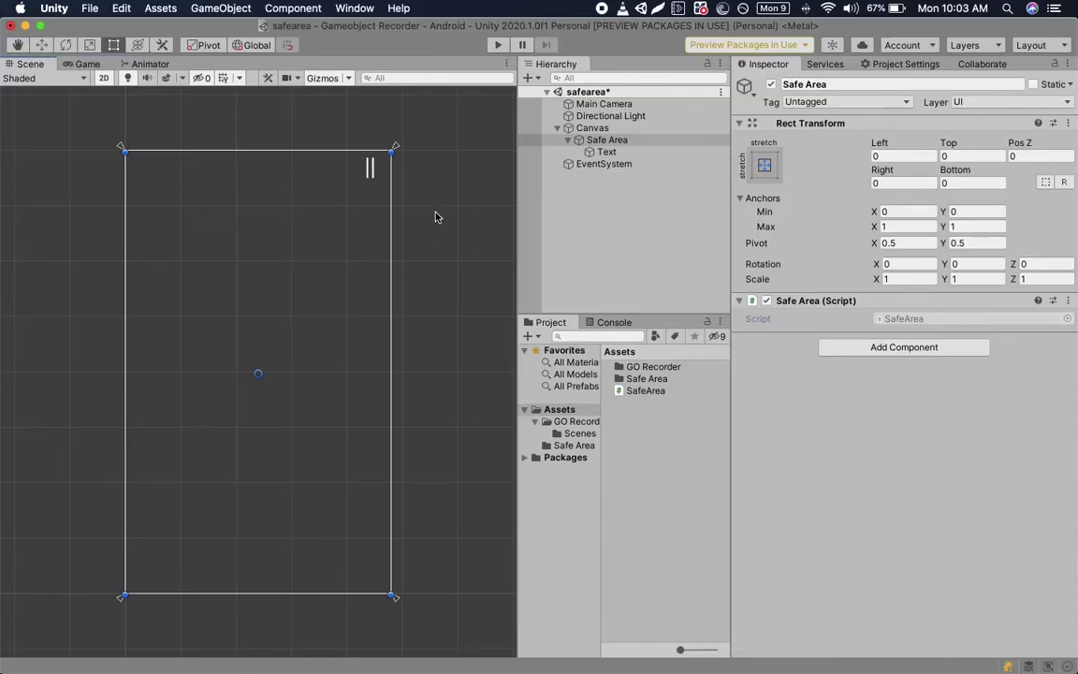
left_click(104, 590)
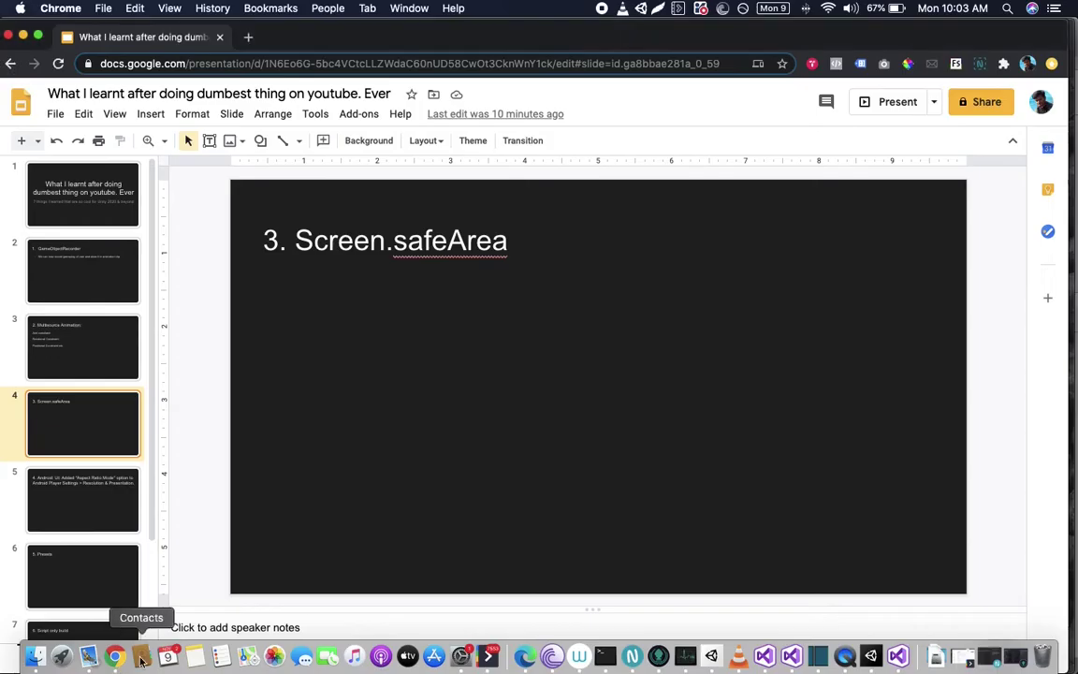
- Open slide 5 about Android's Aspect Ratio Mode option
left_click(74, 492)
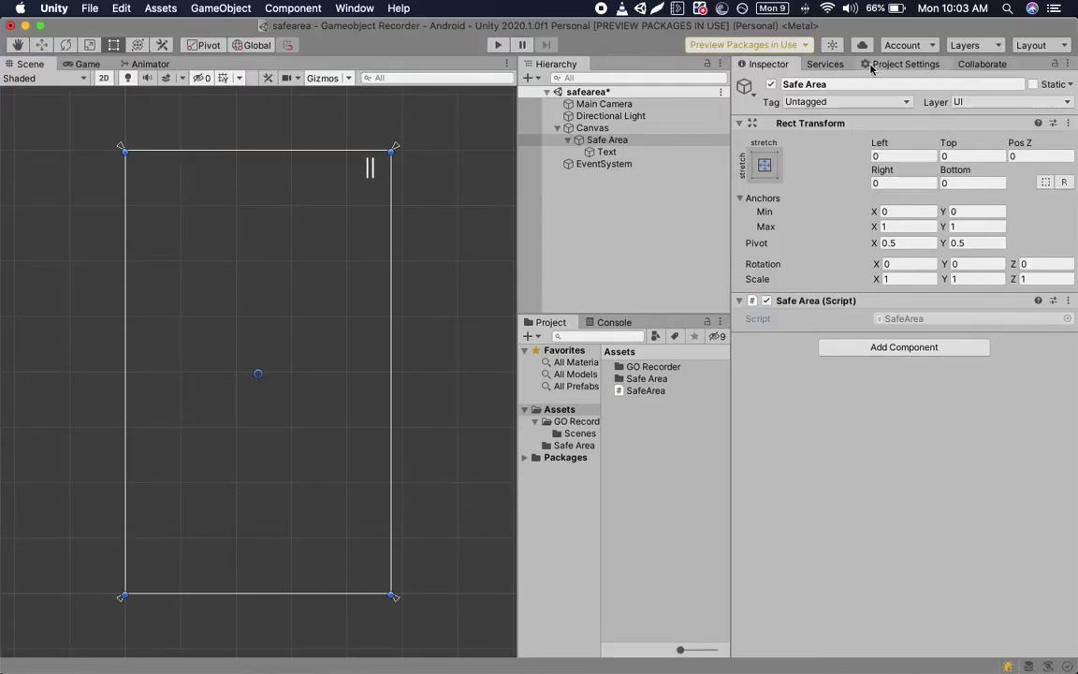
- Open Player settings, widen the panel and expand Resolution and Presentation
left_click(873, 64)
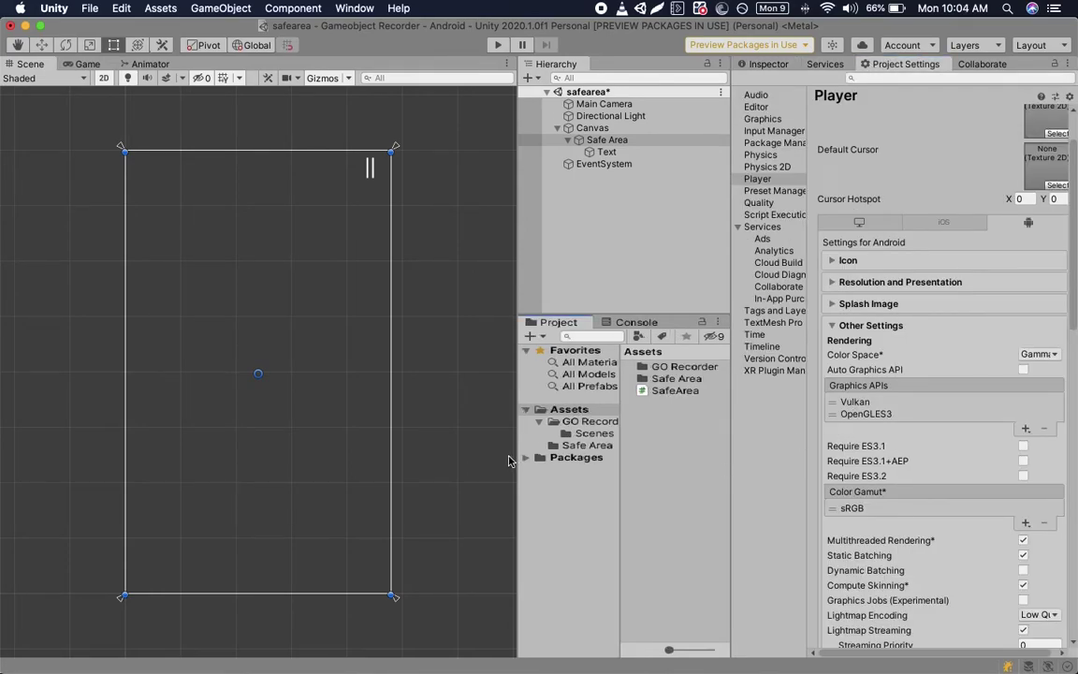
left_click_drag(731, 430, 505, 271)
scroll(826, 484, "down", 3)
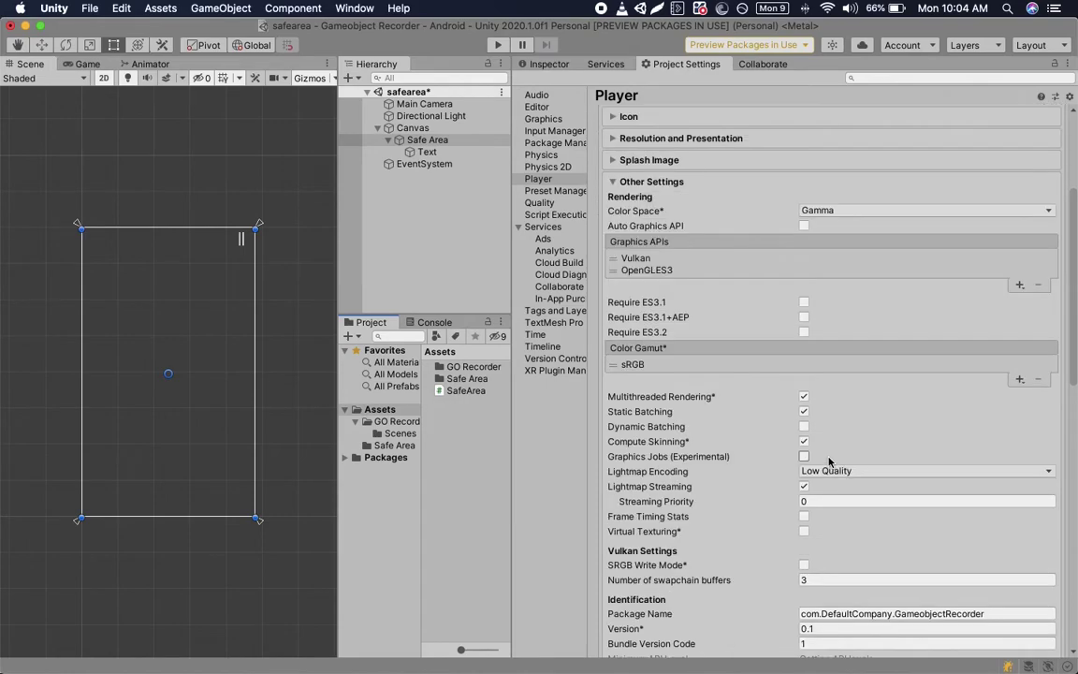
scroll(830, 463, "up", 5)
left_click(668, 340)
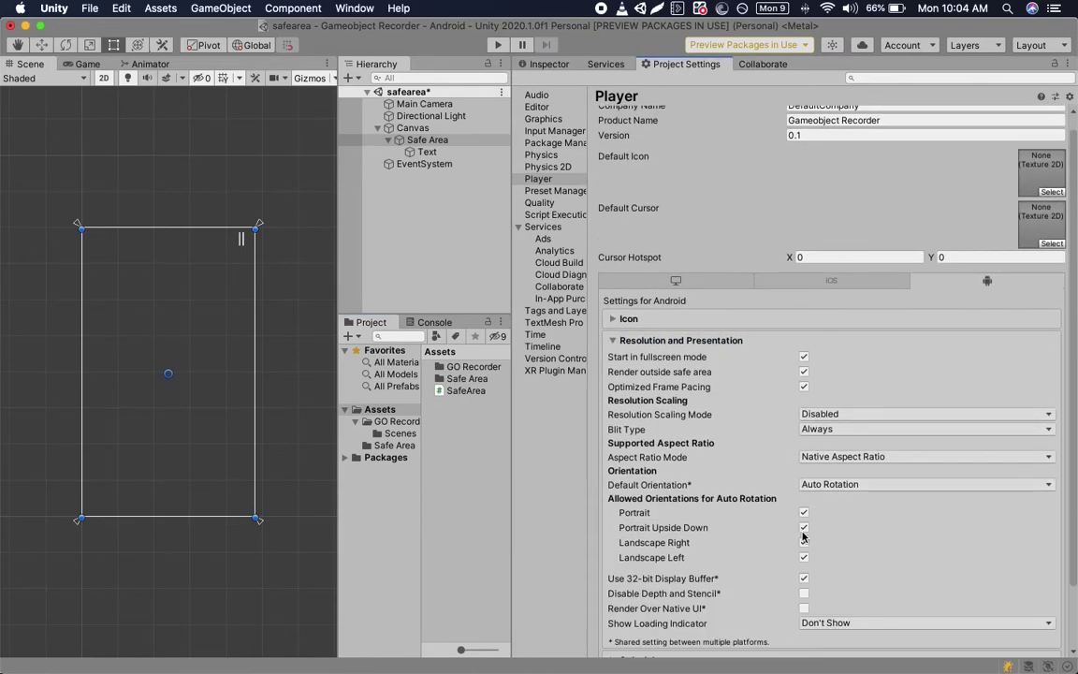
scroll(749, 557, "down", 1)
- Set Aspect Ratio Mode to Custom with Up To 2.1, then show the Presets slide
left_click(818, 418)
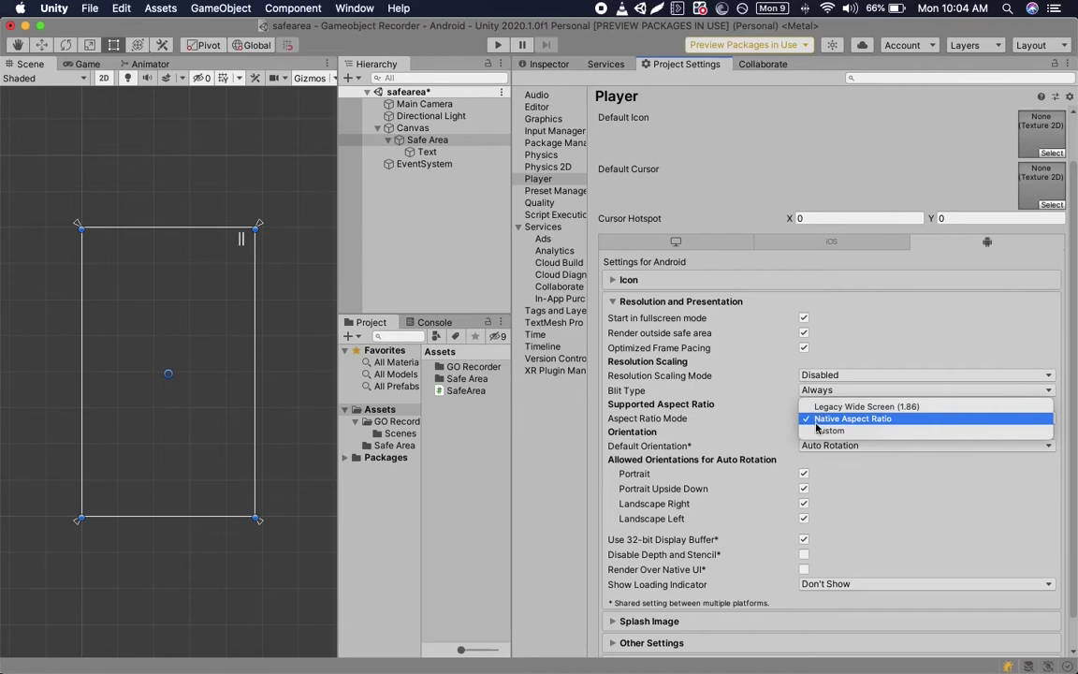
left_click(826, 430)
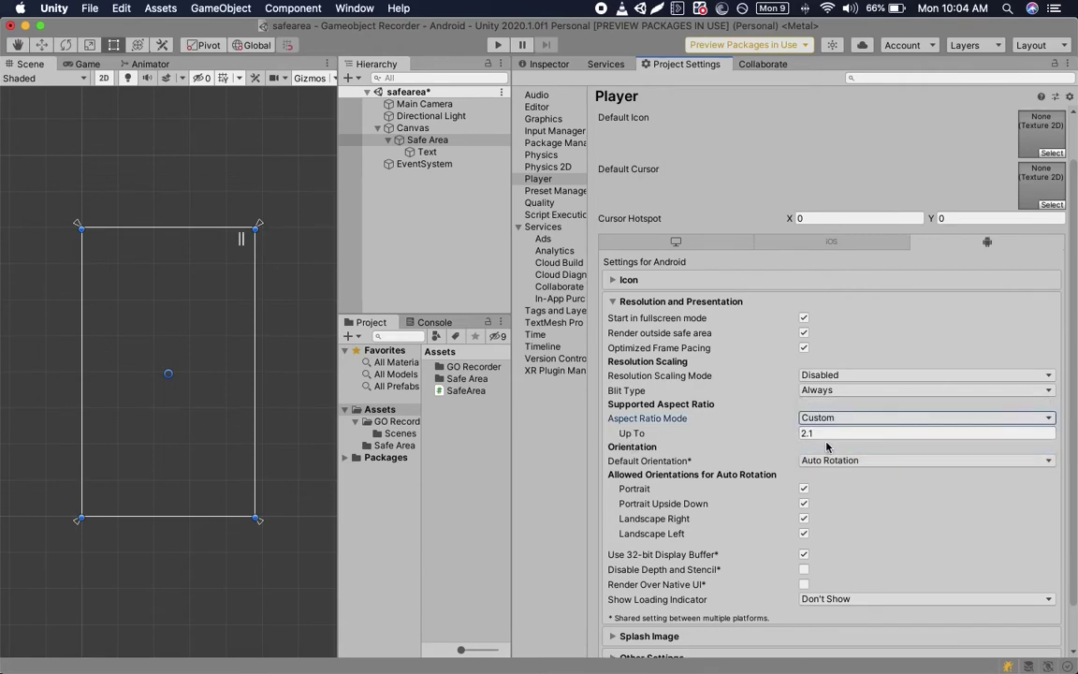
left_click(830, 433)
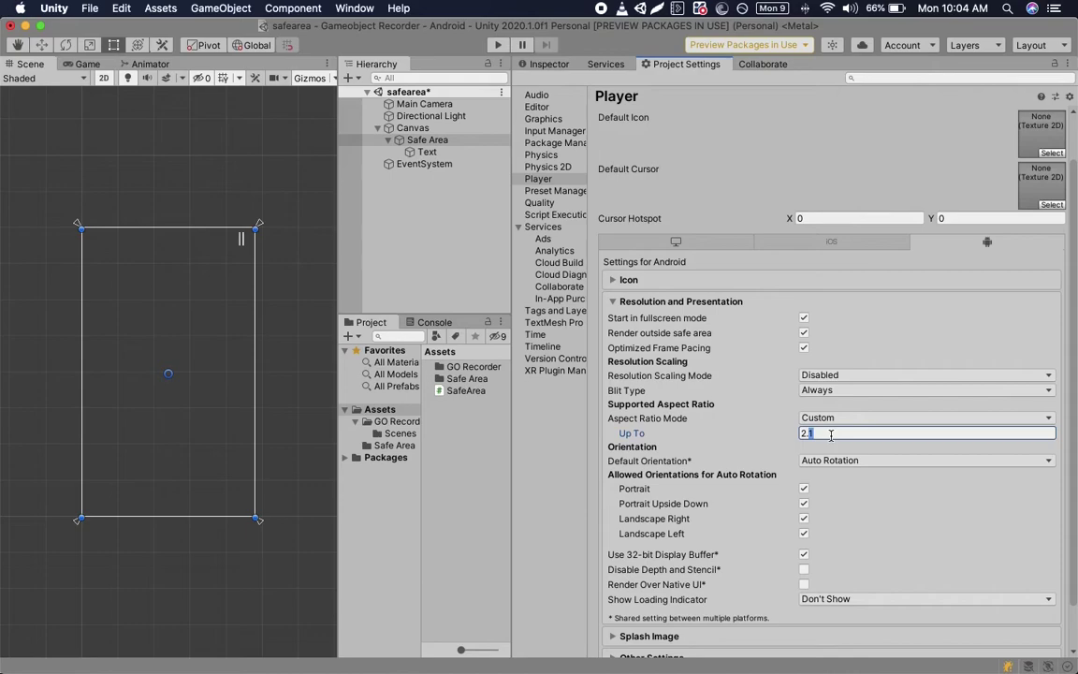
scroll(830, 434, "up", 1)
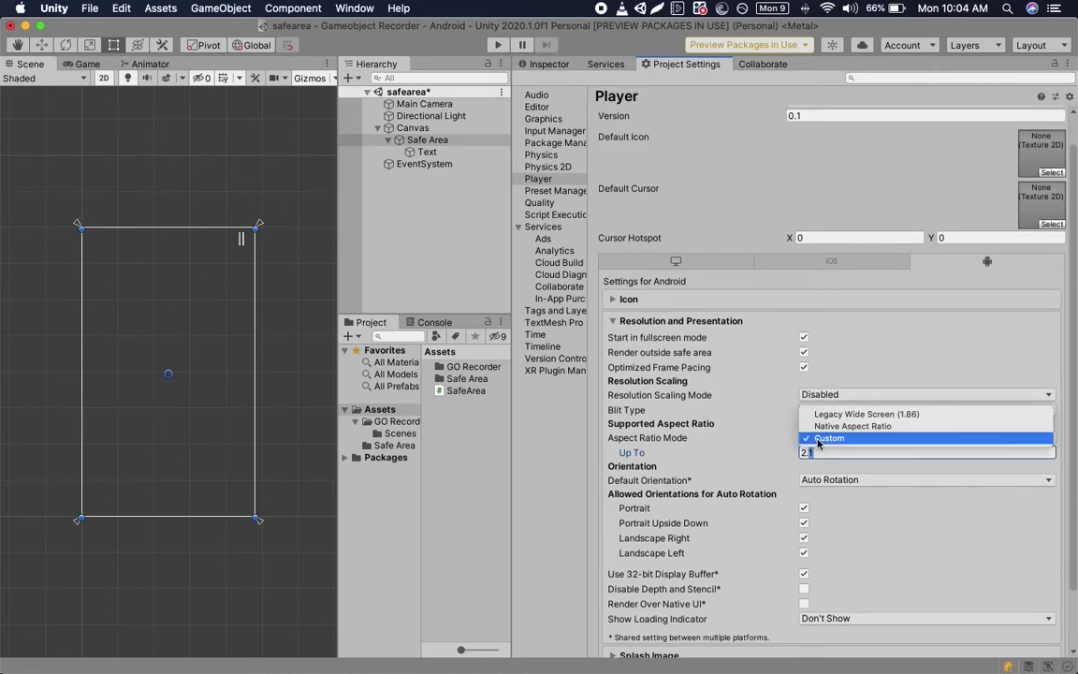
left_click(827, 437)
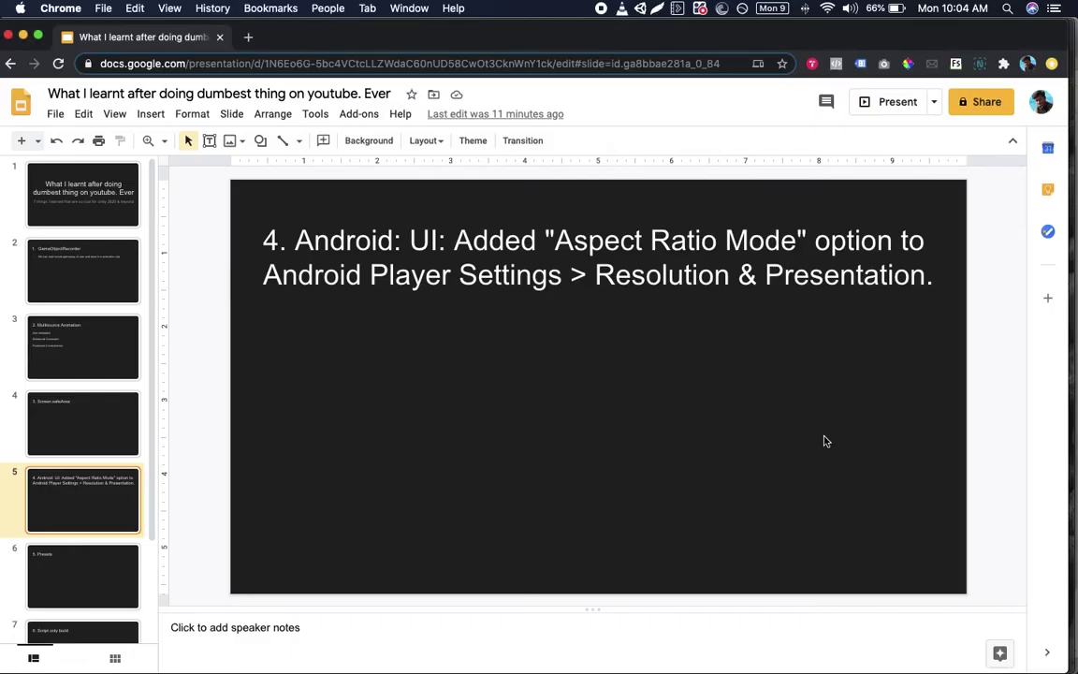
left_click(58, 582)
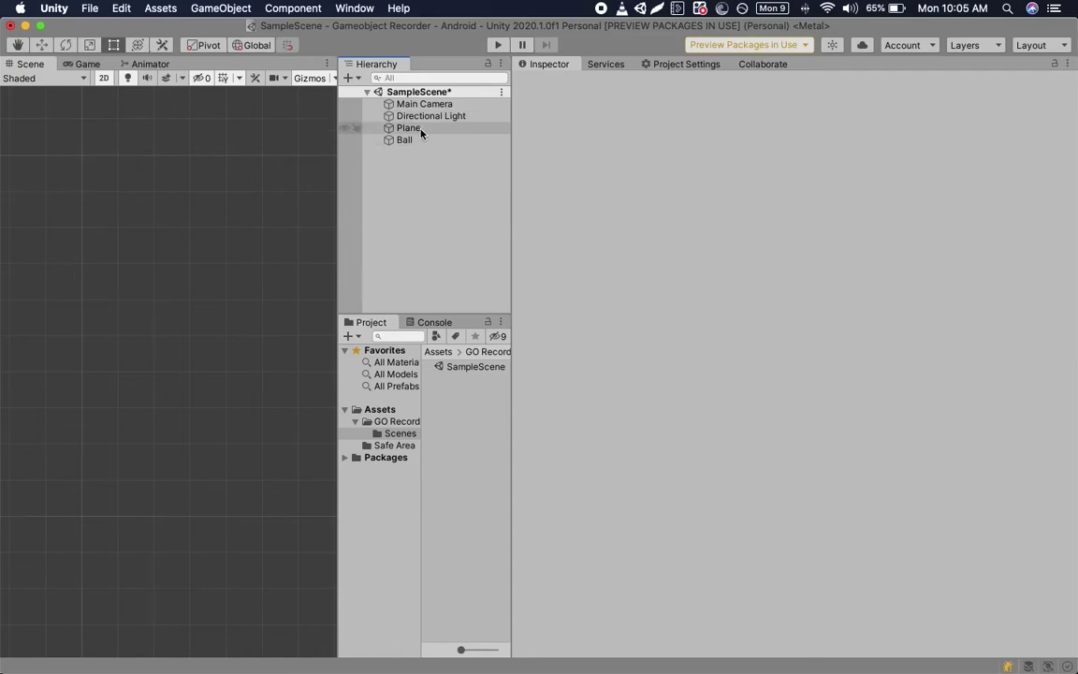
- Select Ball and show its Rigidbody mass of 100
left_click(412, 140)
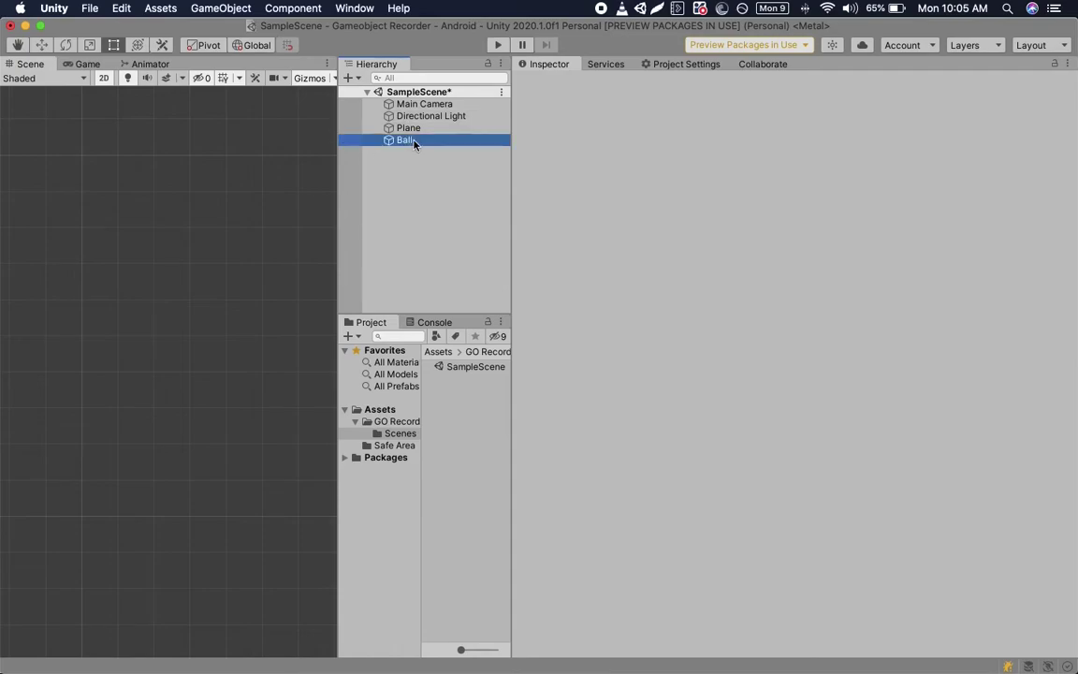
scroll(796, 408, "down", 5)
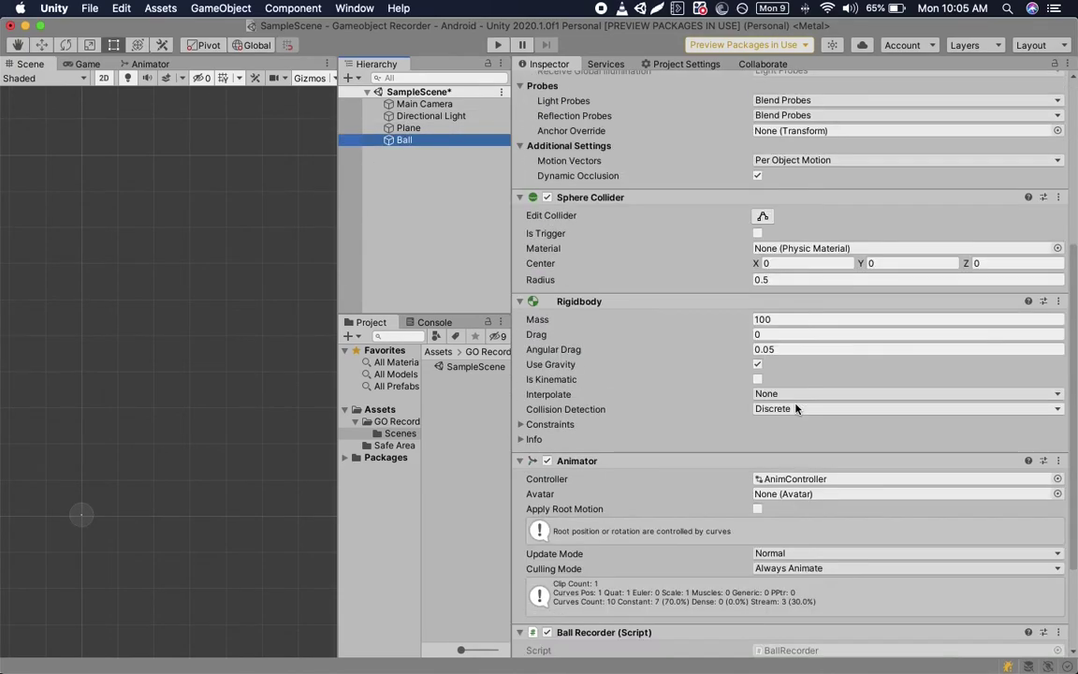
left_click(777, 319)
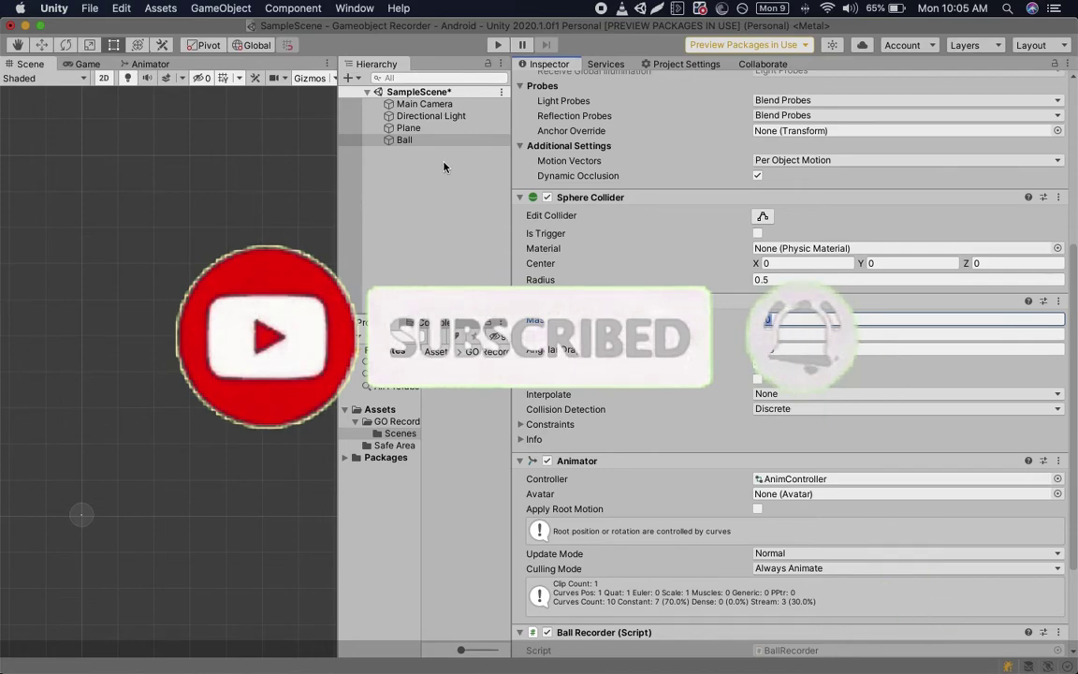
- Create an empty GameObject with a Rigidbody (default mass 1), then reselect Ball
right_click(399, 186)
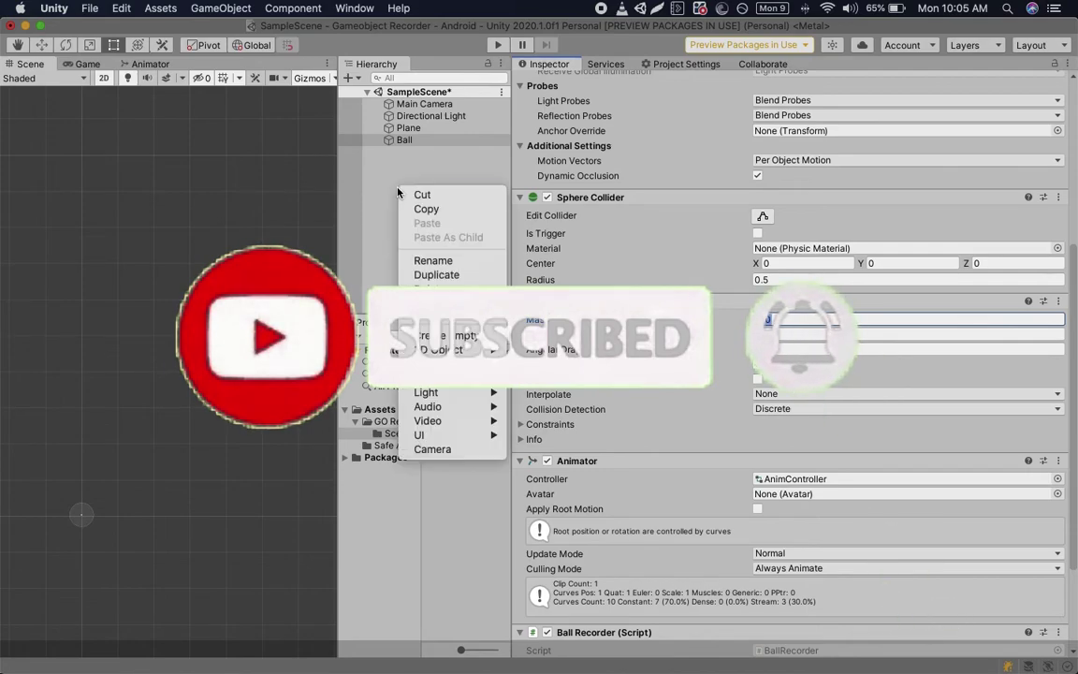
left_click(424, 335)
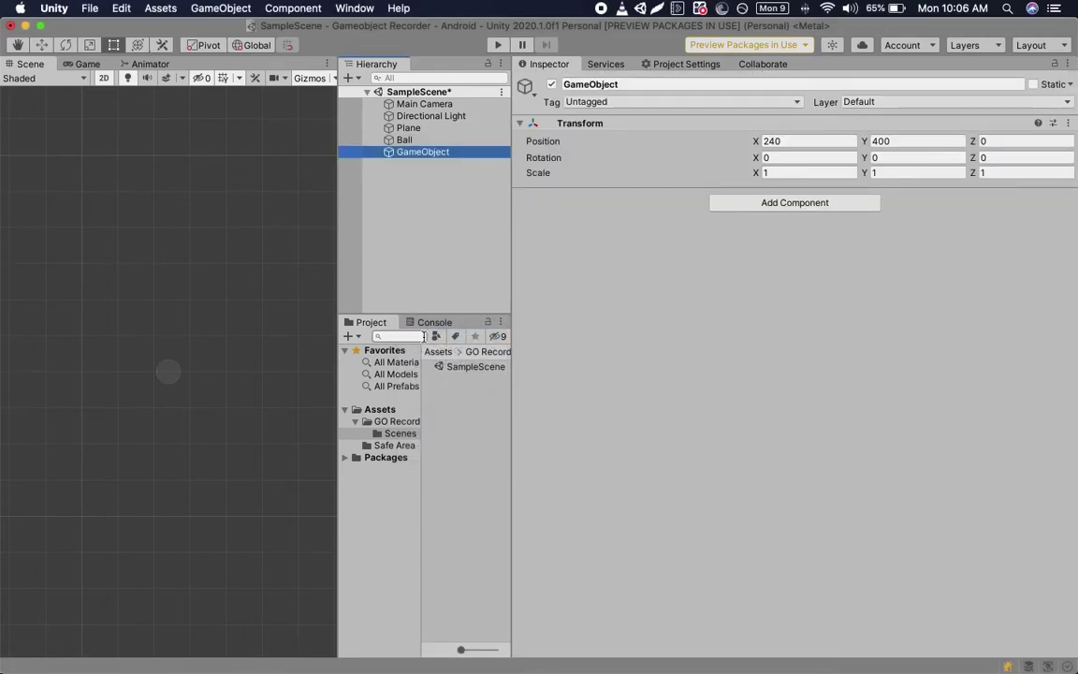
left_click(785, 203)
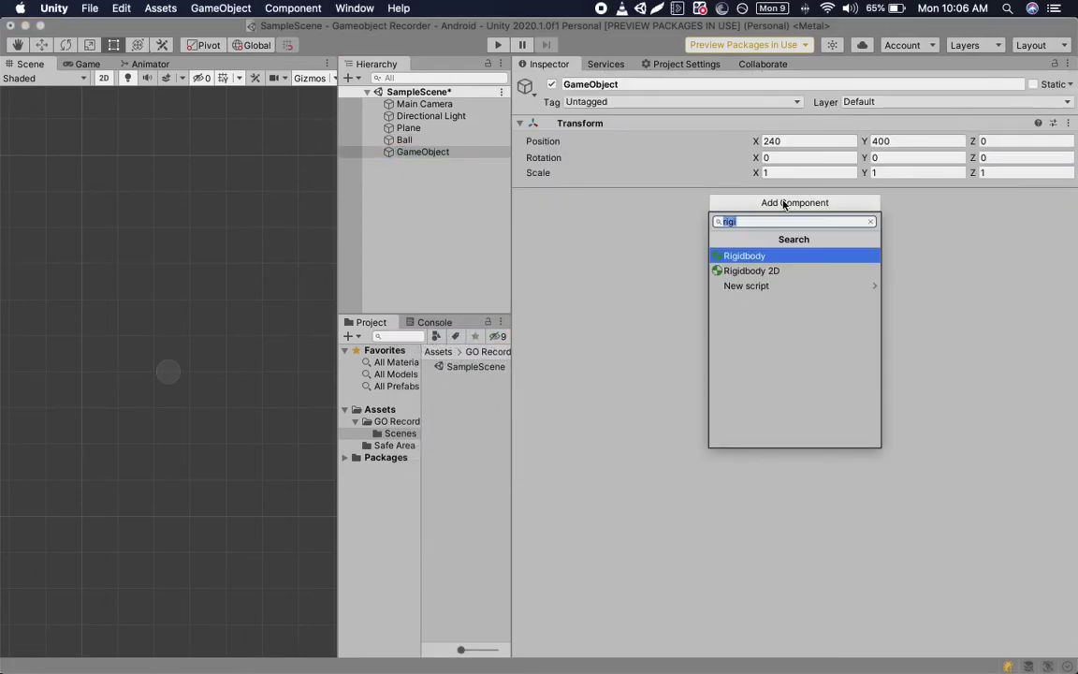
type("rig")
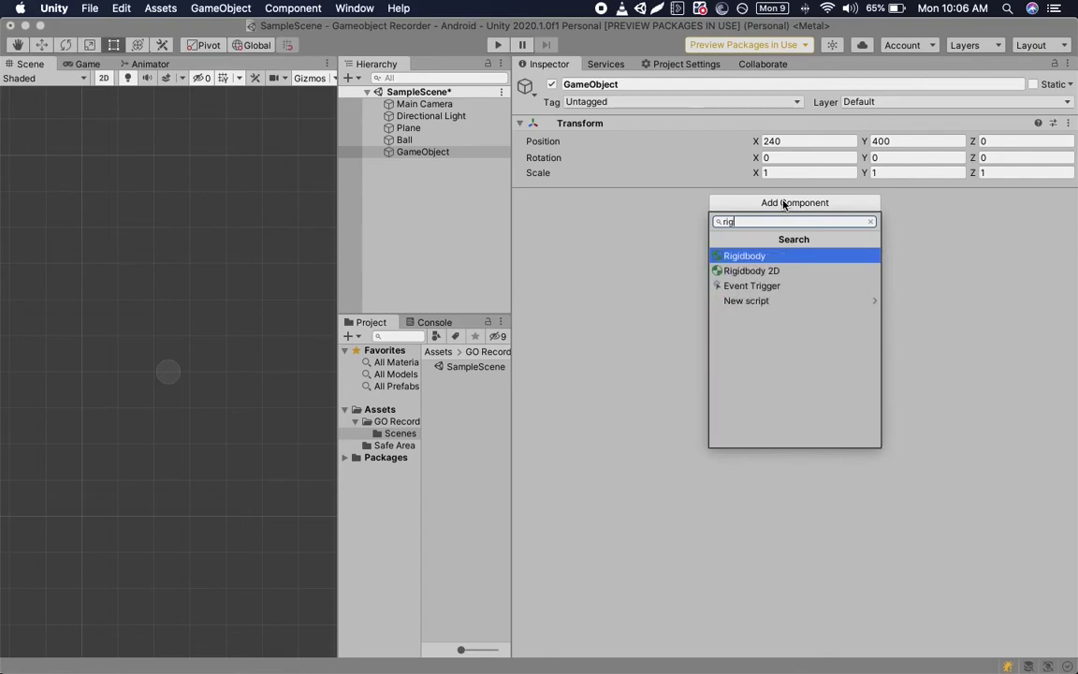
key("Return")
left_click(756, 213)
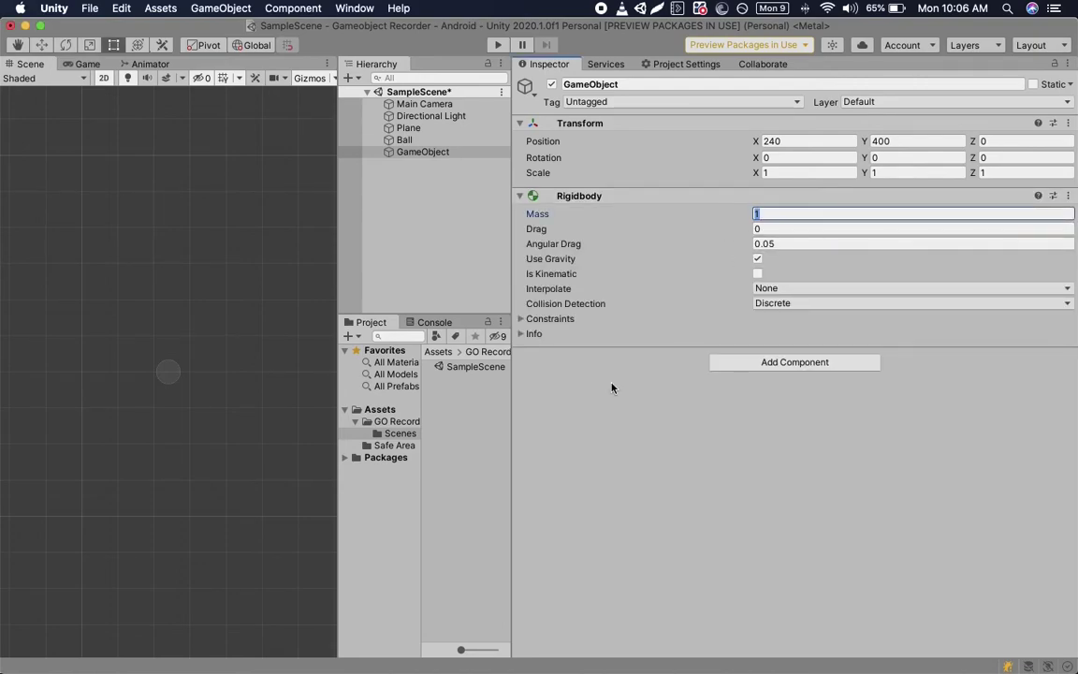
left_click(405, 140)
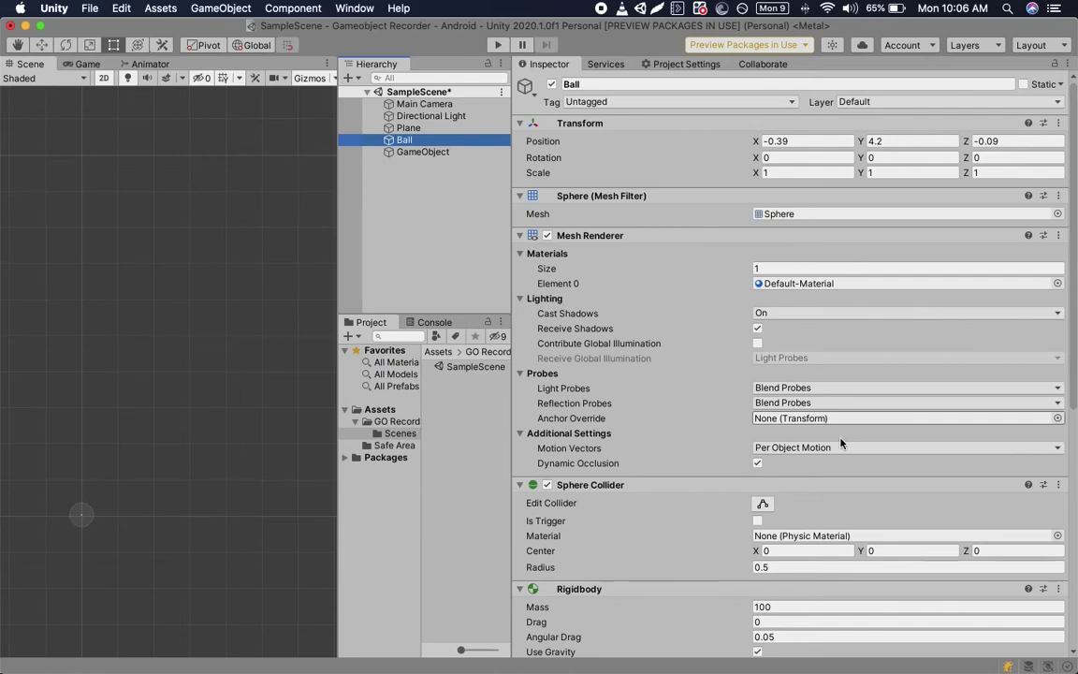
scroll(756, 393, "down", 5)
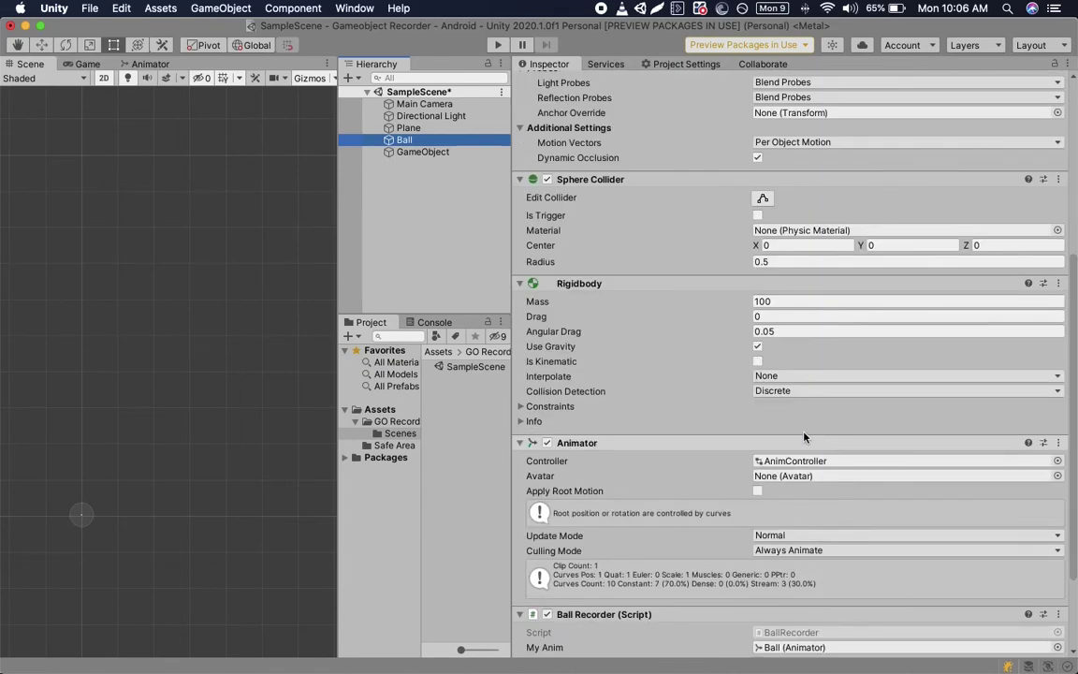
- Save Ball's Rigidbody as preset 'mass100' and make it the Rigidbody default
left_click(1044, 284)
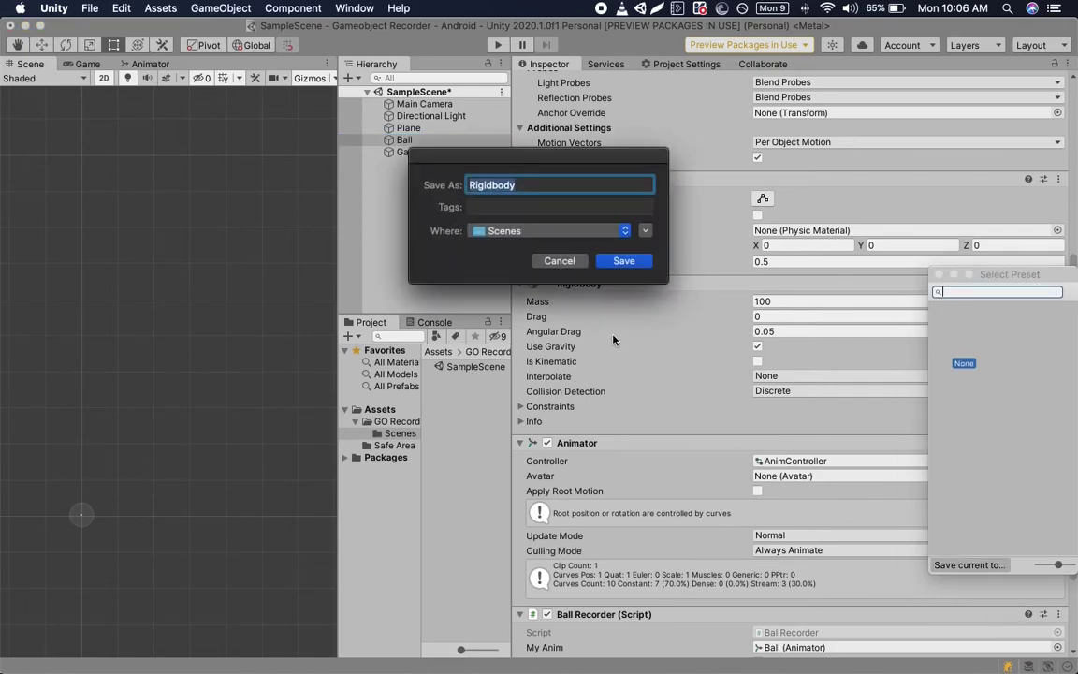
type("mass100")
key("Return")
left_click(473, 367)
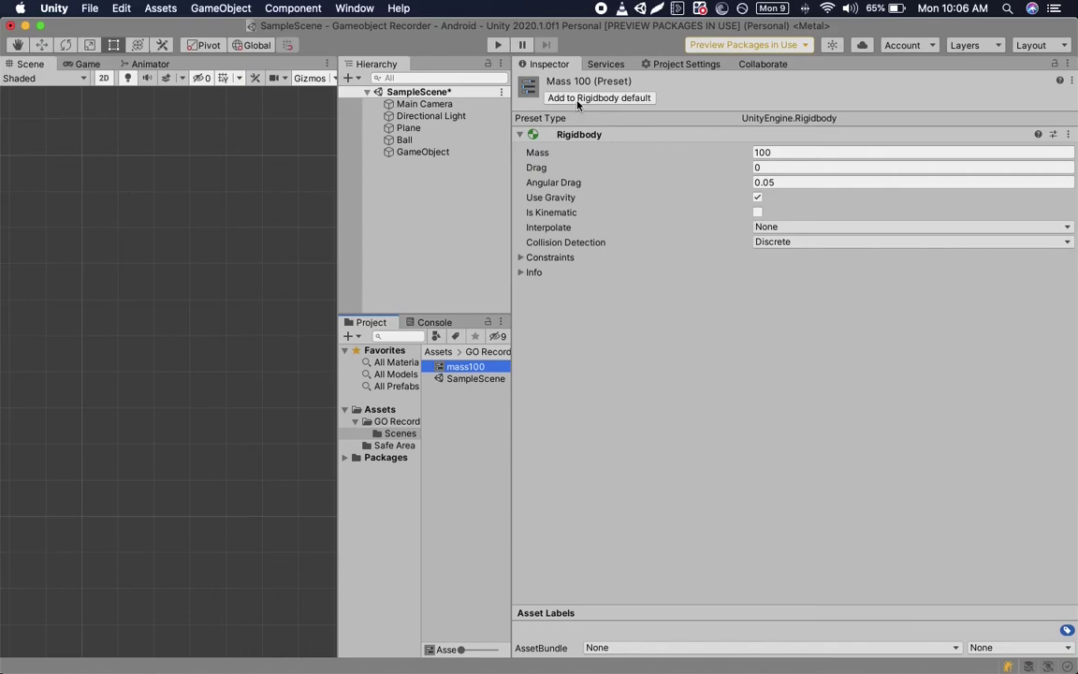
left_click(576, 102)
- Re-add a Rigidbody to GameObject so the mass100 preset gives Mass 100
left_click(447, 163)
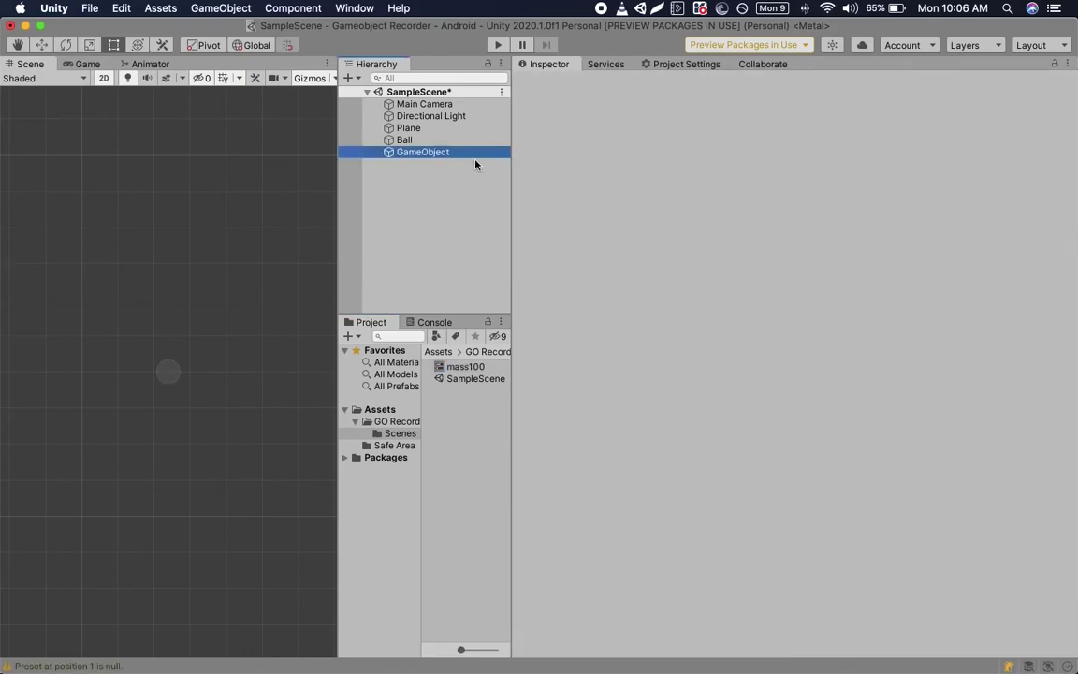
left_click(1068, 196)
left_click(992, 235)
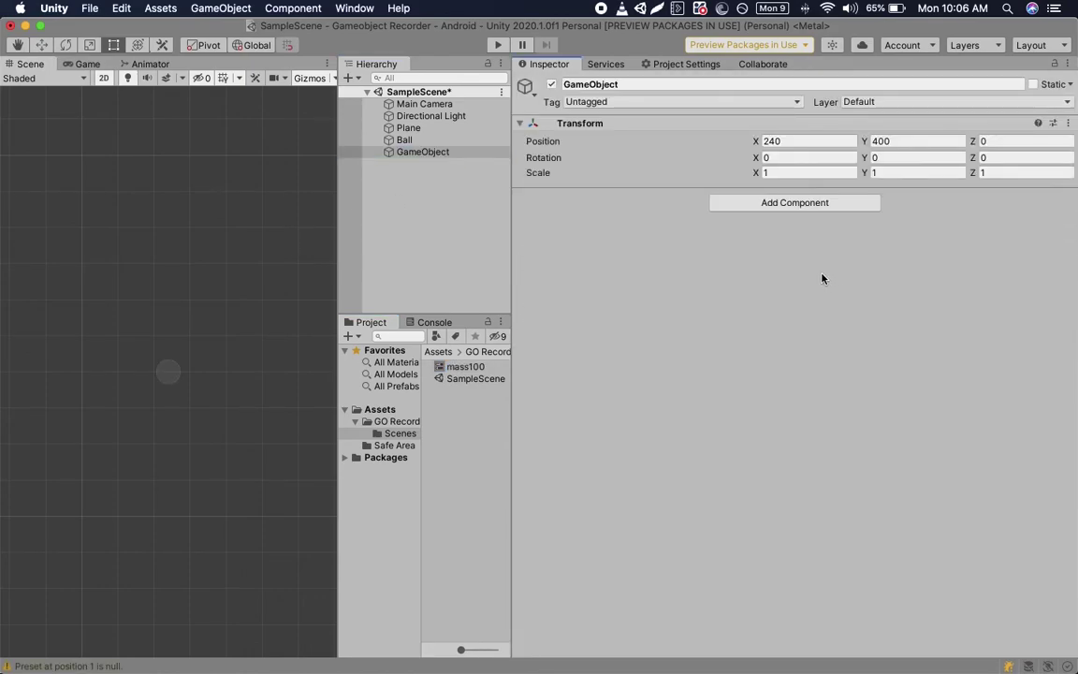
left_click(819, 202)
key("Return")
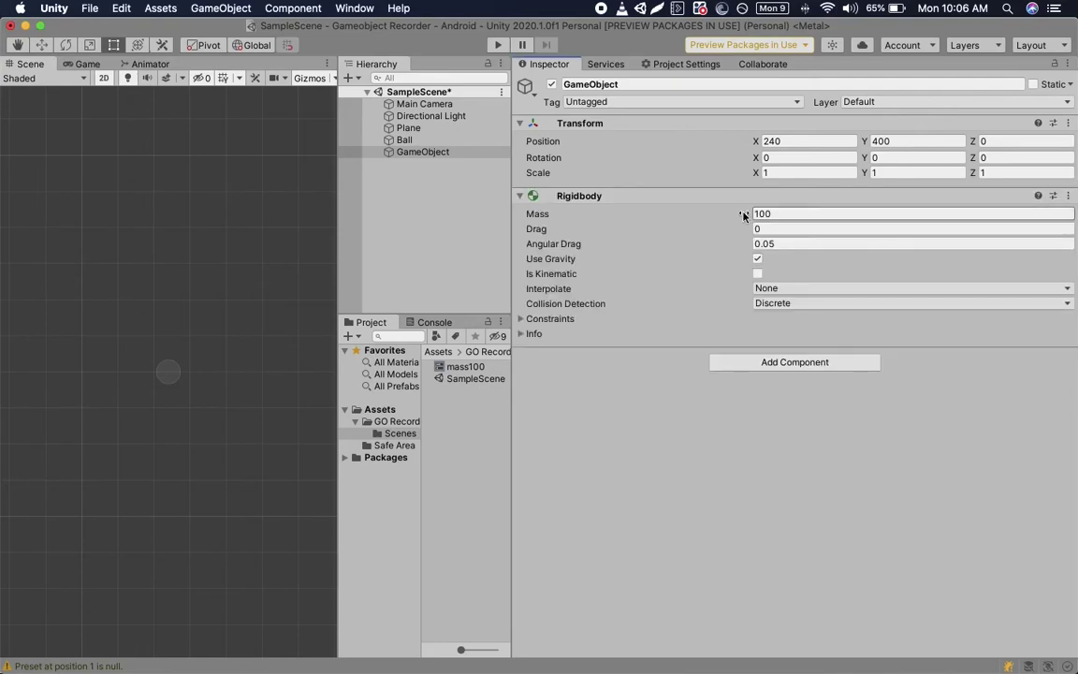
left_click(773, 213)
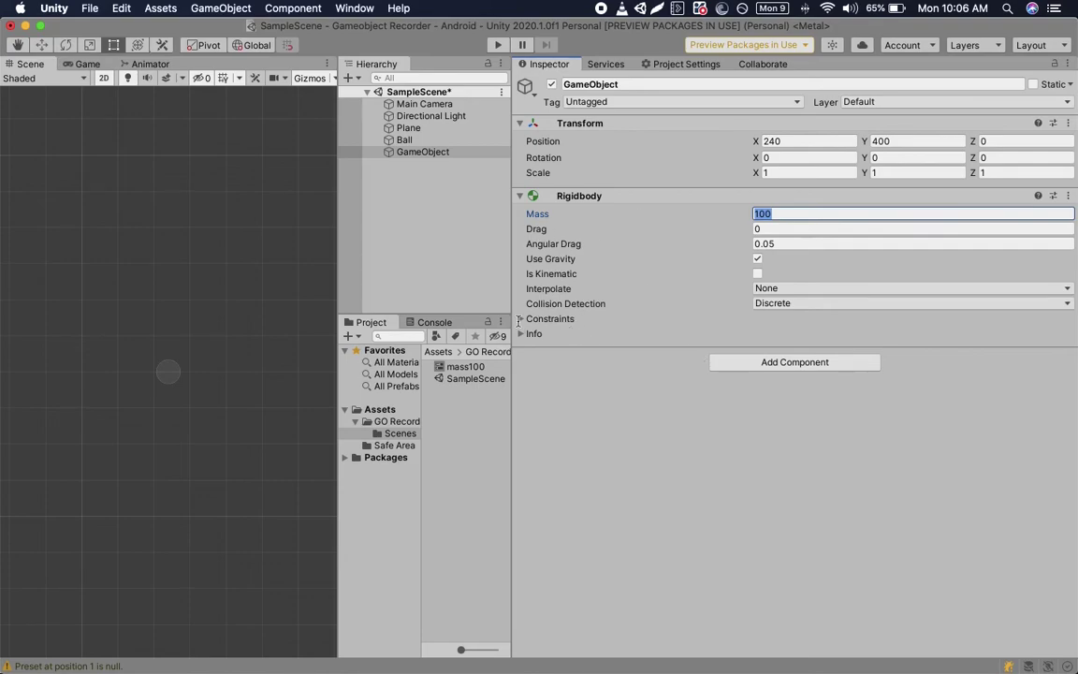
- Show the '6. Script only build' slide in the deck, then return to Unity
key("super+Tab")
scroll(106, 475, "down", 2)
scroll(106, 475, "down", 1)
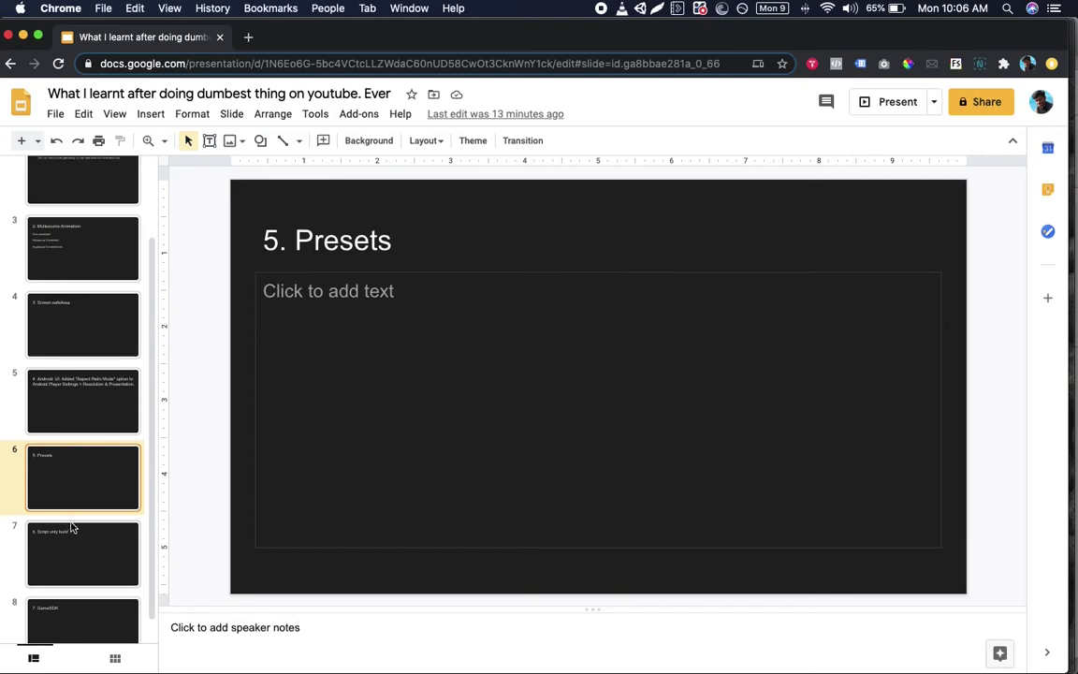
left_click(67, 535)
mouse_move(605, 658)
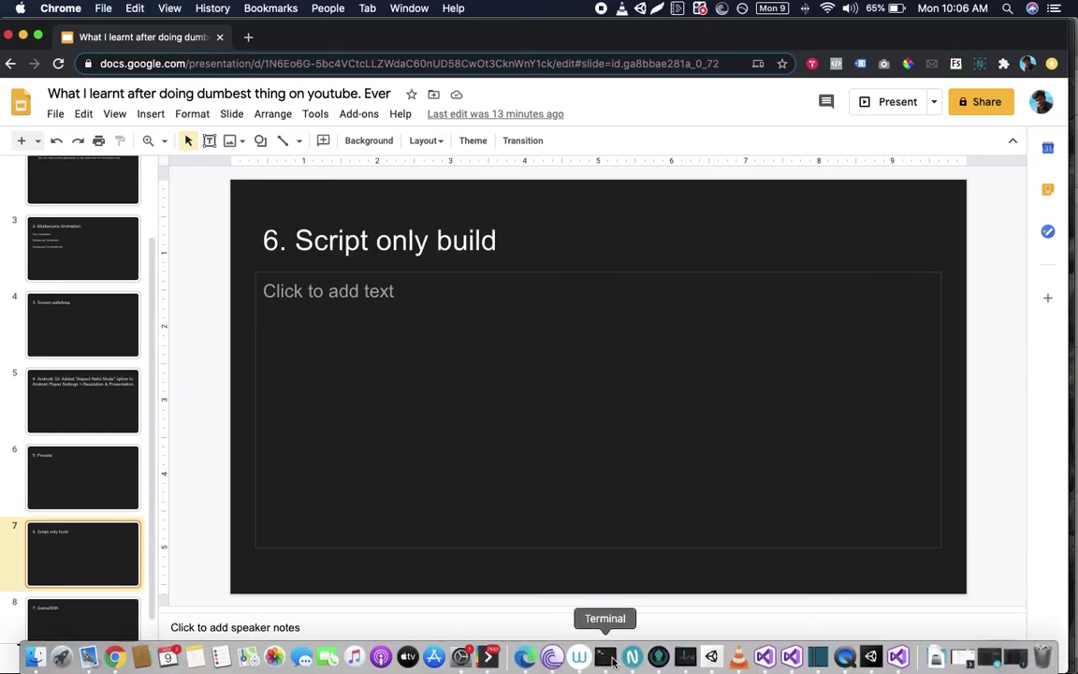
left_click(862, 652)
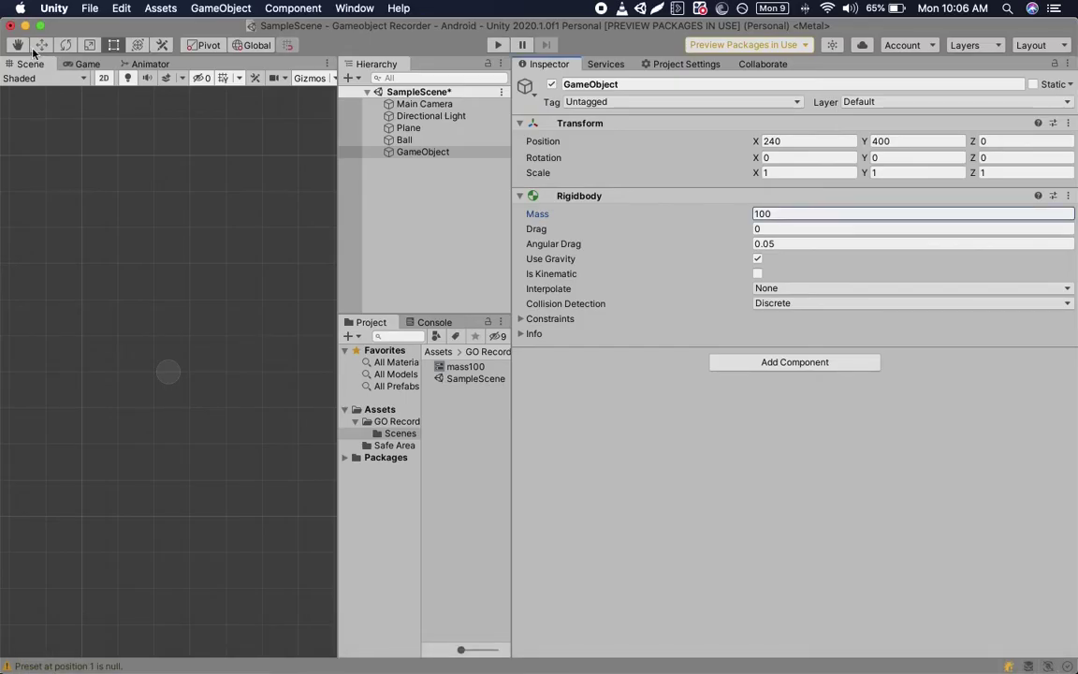
- In Build Settings, enable Development Build and Scripts Only Build, then switch to the slides
left_click(90, 8)
left_click(113, 152)
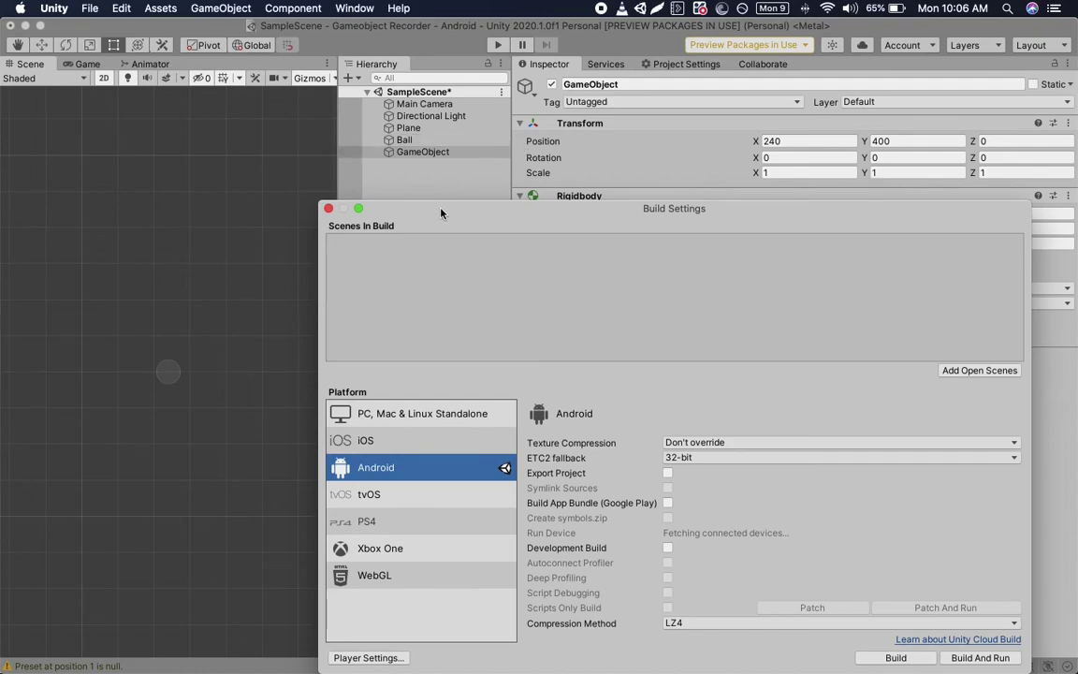
left_click_drag(441, 208, 179, 105)
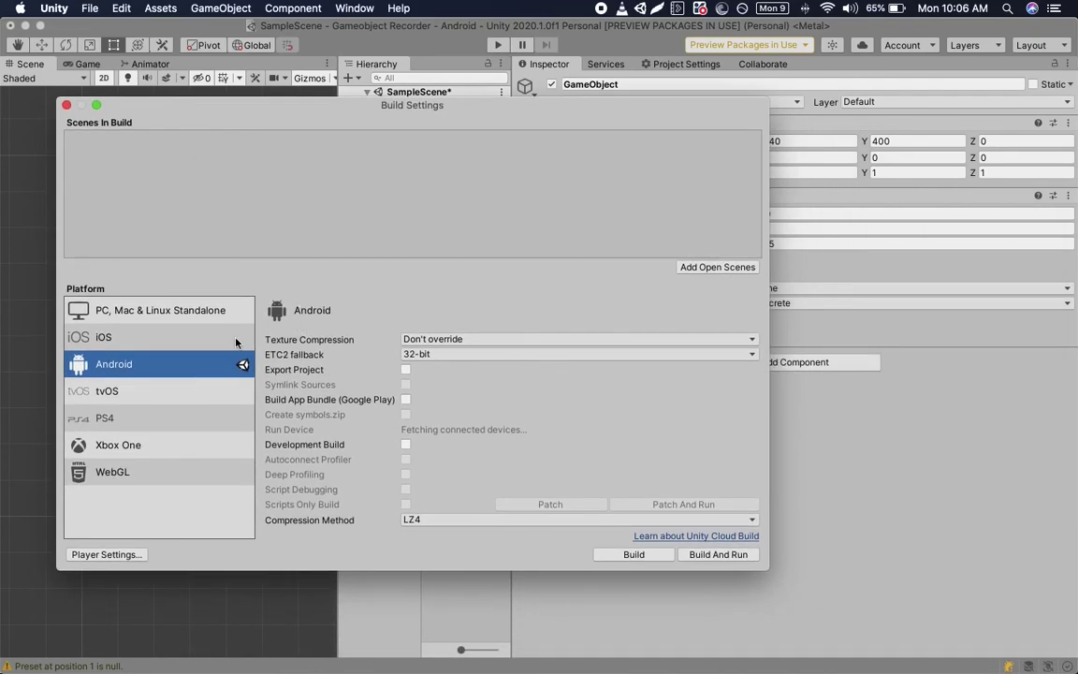
left_click(409, 449)
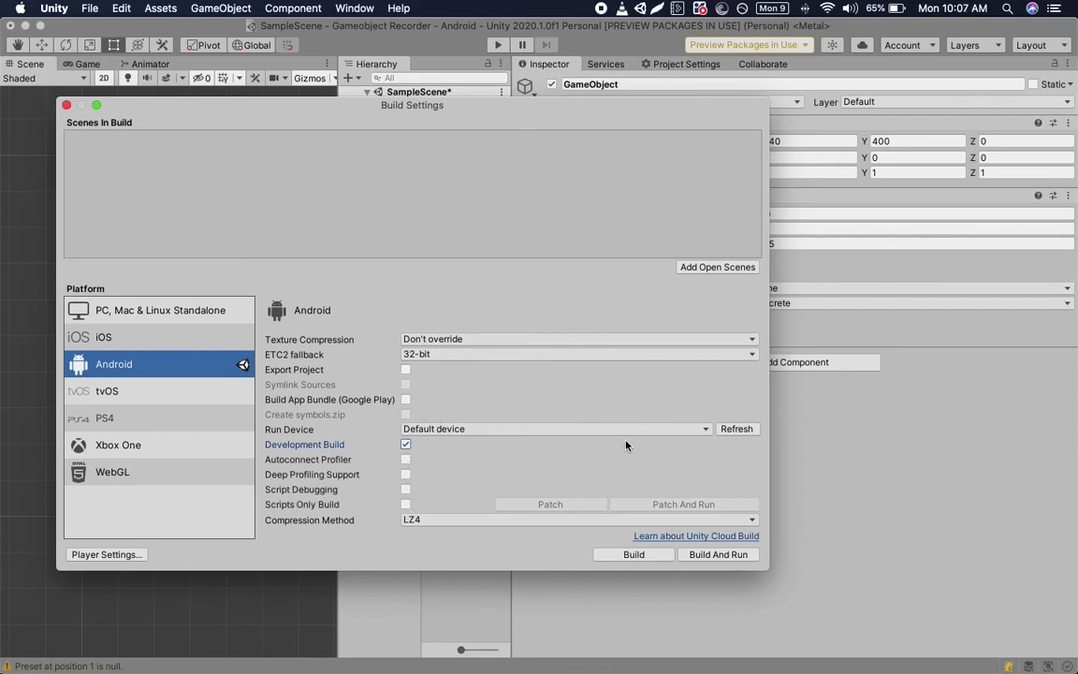
left_click(405, 506)
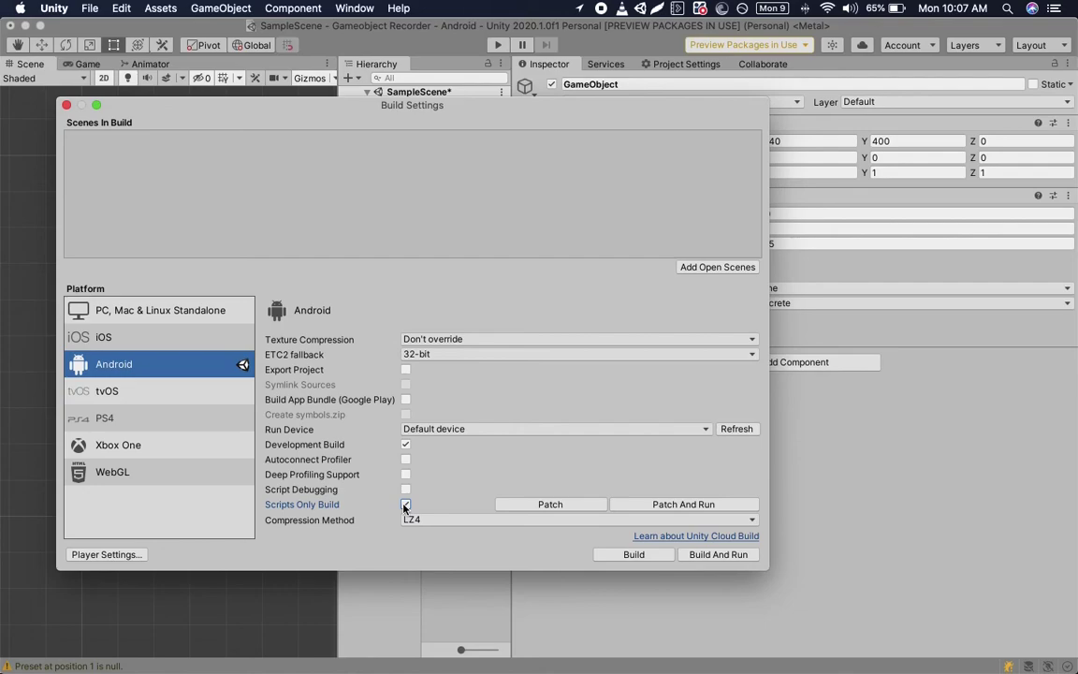
key("super+Tab")
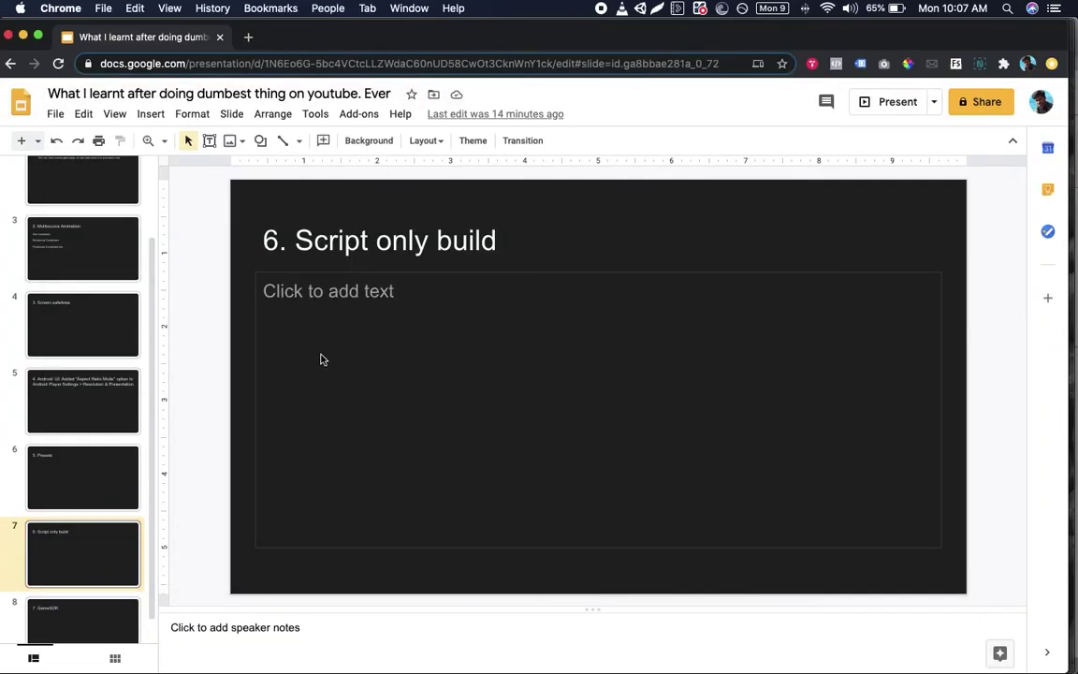
- Scroll the filmstrip and open the '7. GameSDK' slide
scroll(42, 422, "down", 1)
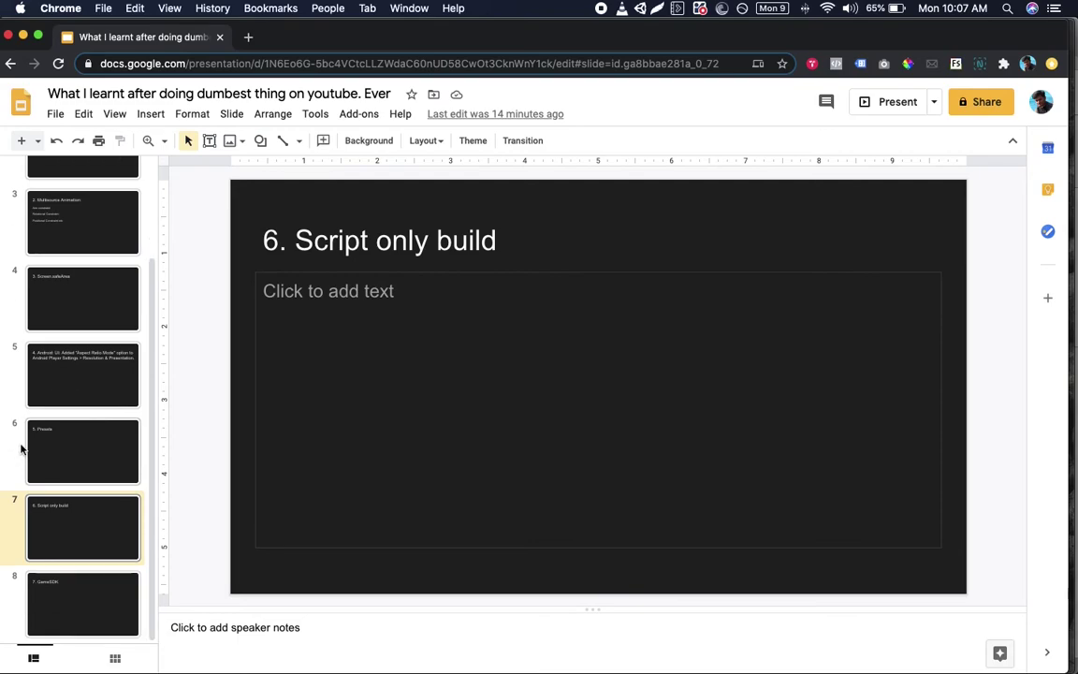
left_click(61, 602)
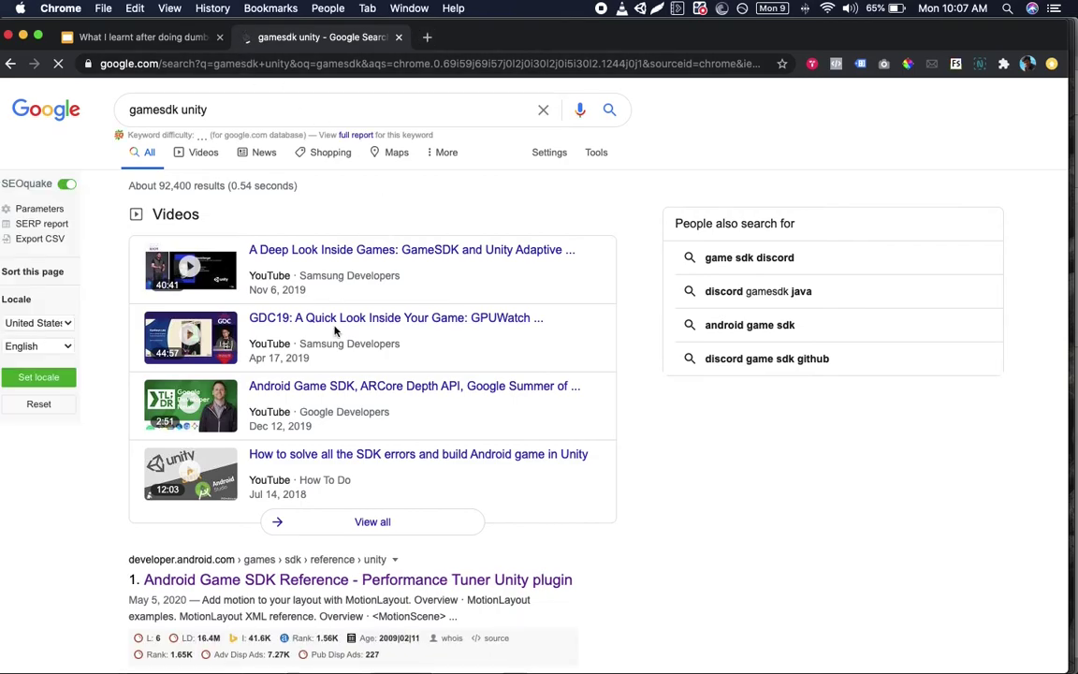
scroll(433, 327, "down", 3)
scroll(433, 325, "down", 1)
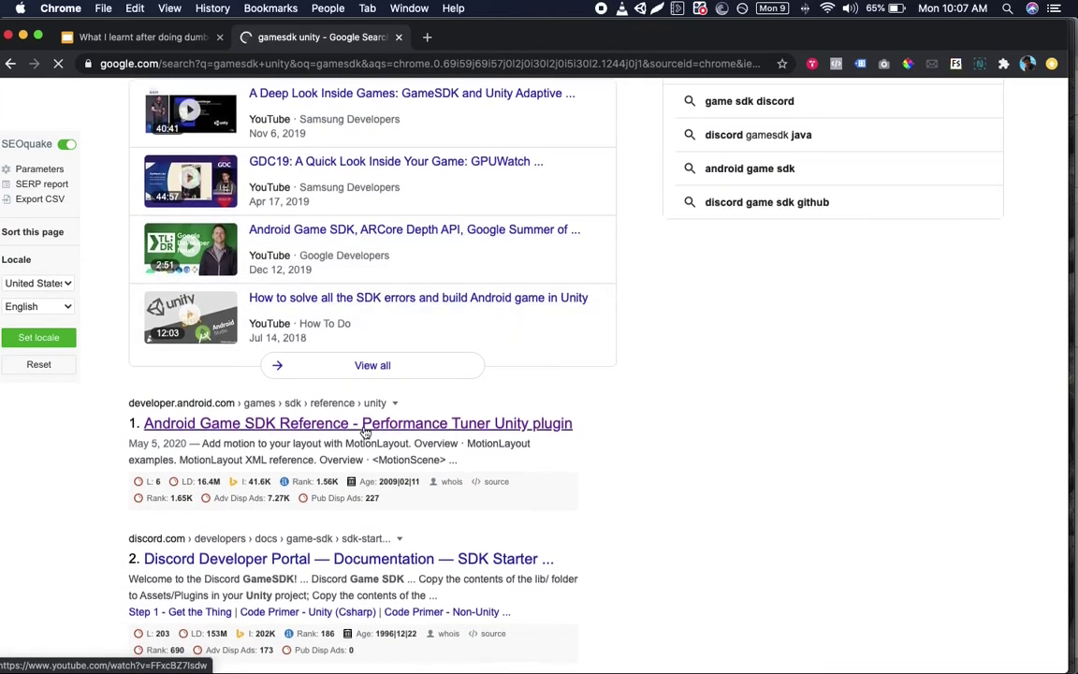
scroll(463, 374, "down", 2)
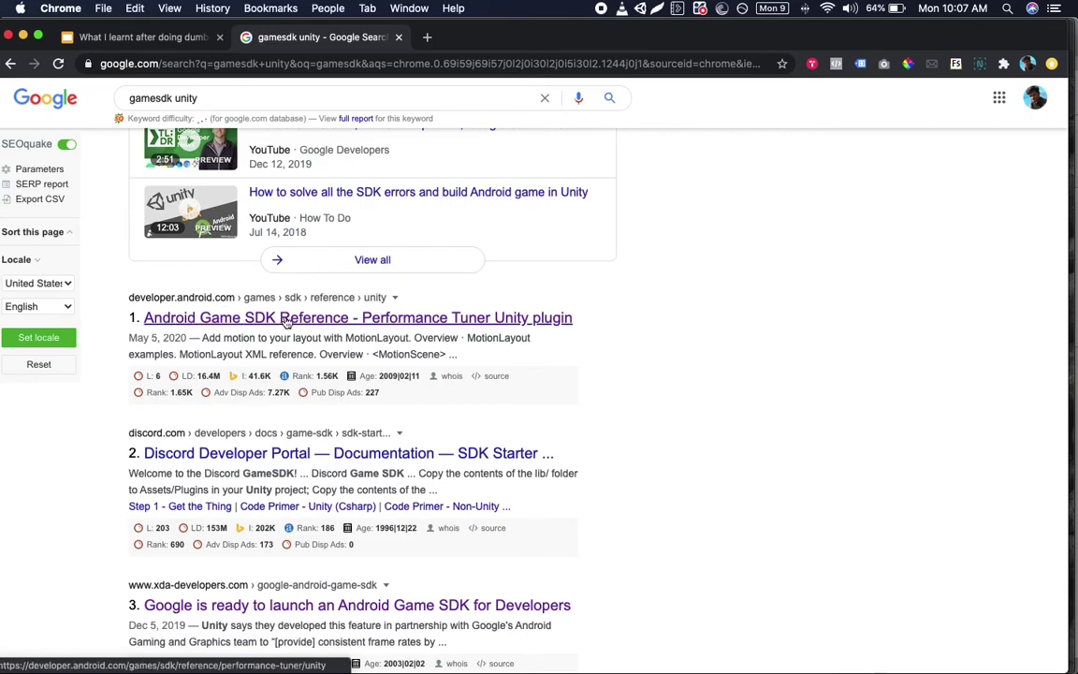
scroll(286, 319, "down", 1)
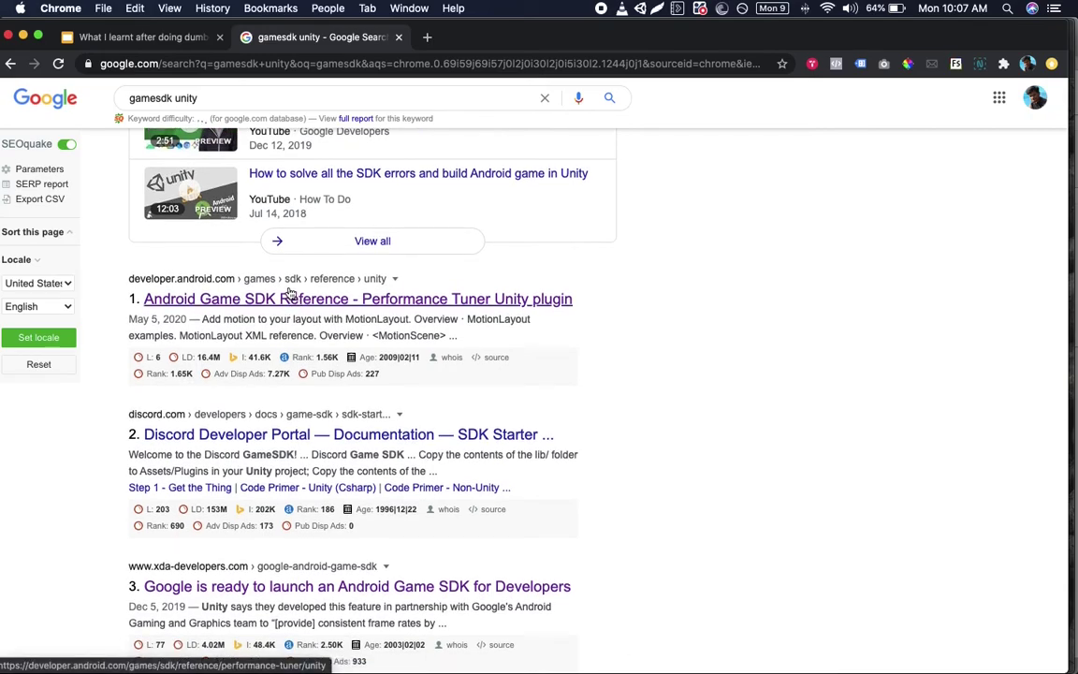
- Return to the deck, stepping between the Script only build and GameSDK slides
left_click(141, 39)
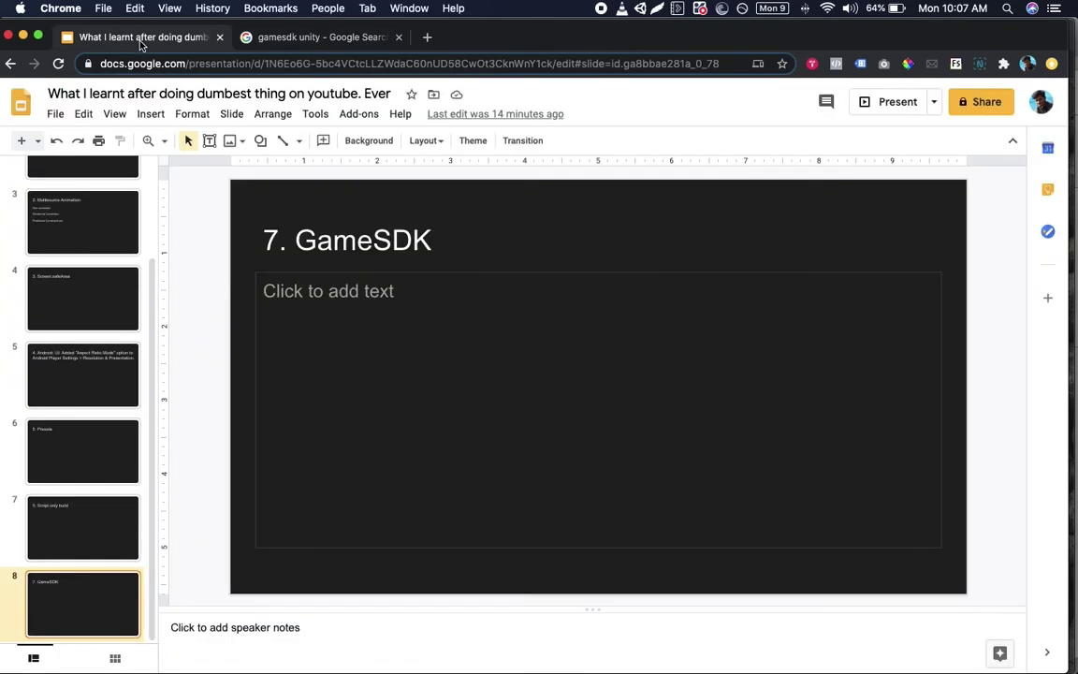
key("Up")
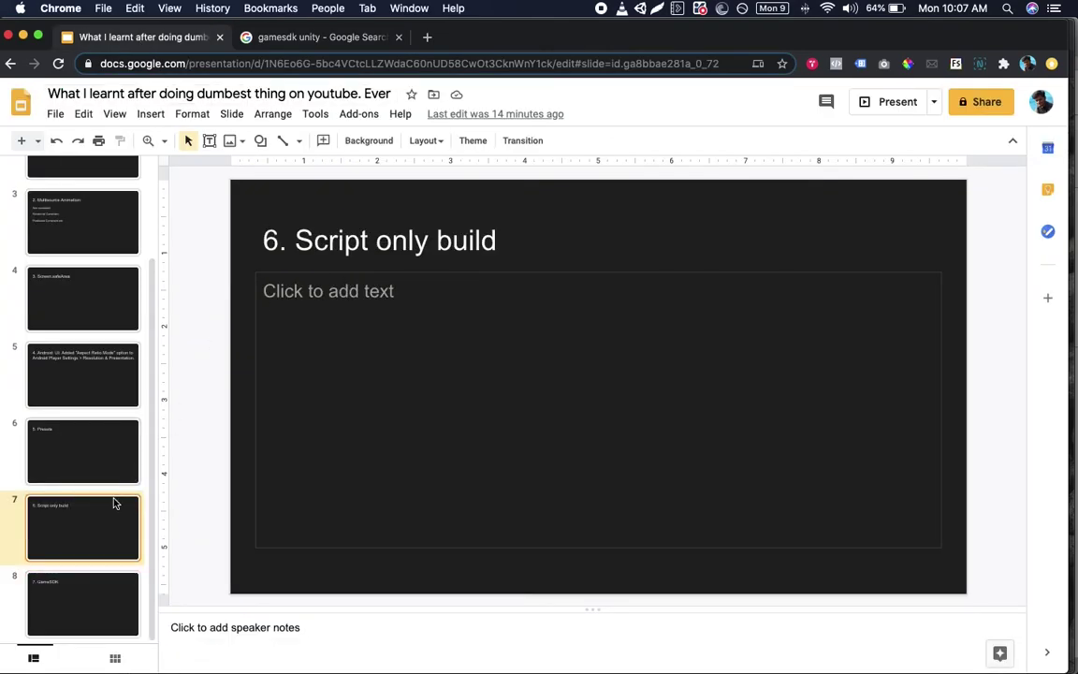
right_click(97, 582)
left_click(15, 580)
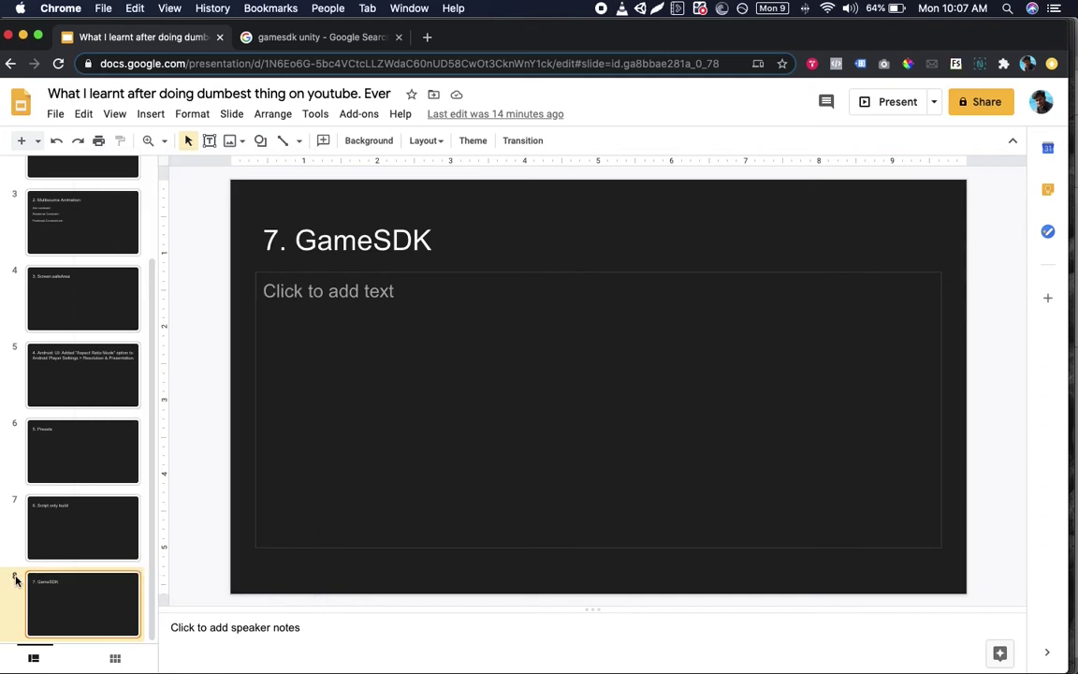
- Click through every slide from GameObjectRecorder down to 7. GameSDK
scroll(152, 514, "up", 5)
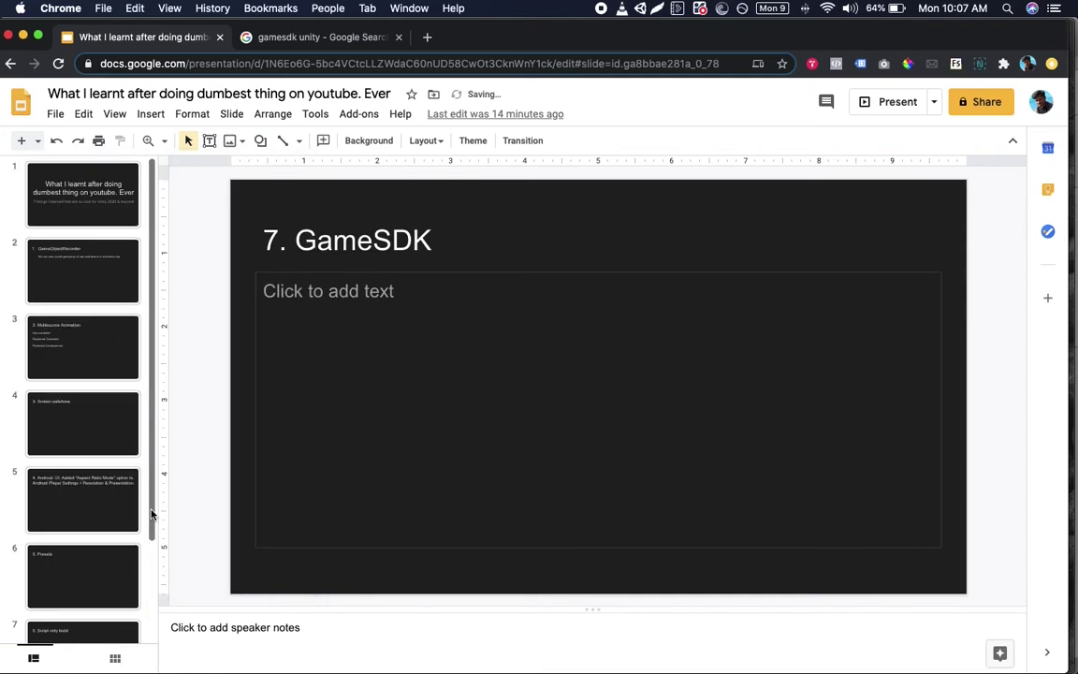
left_click(102, 258)
left_click(91, 350)
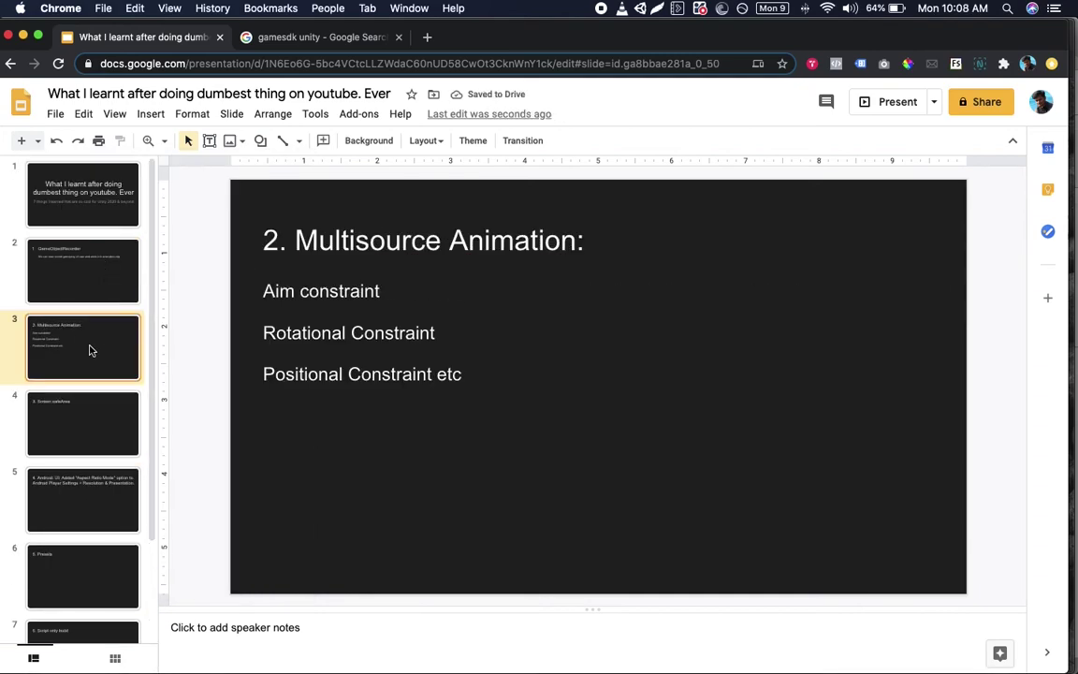
left_click(75, 425)
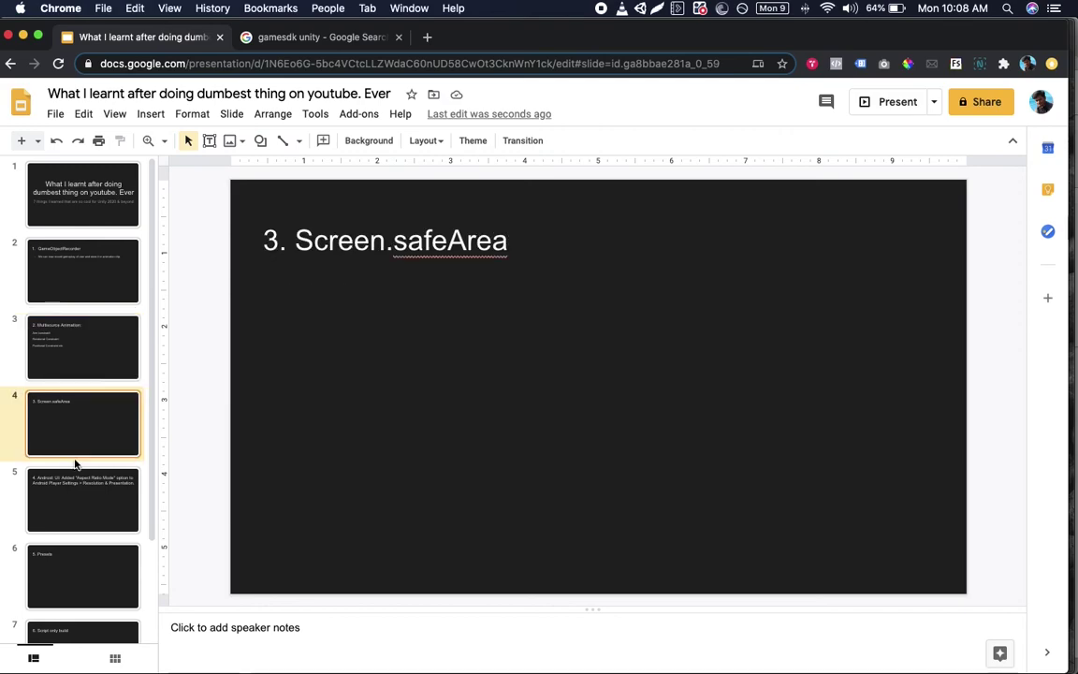
left_click(107, 522)
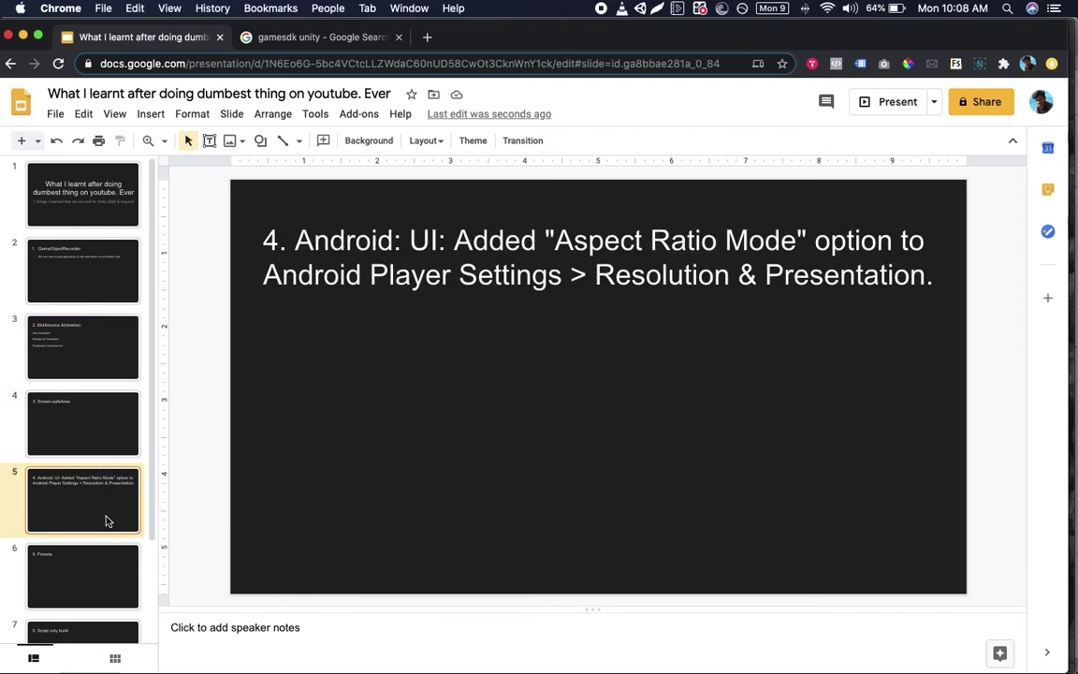
left_click(64, 552)
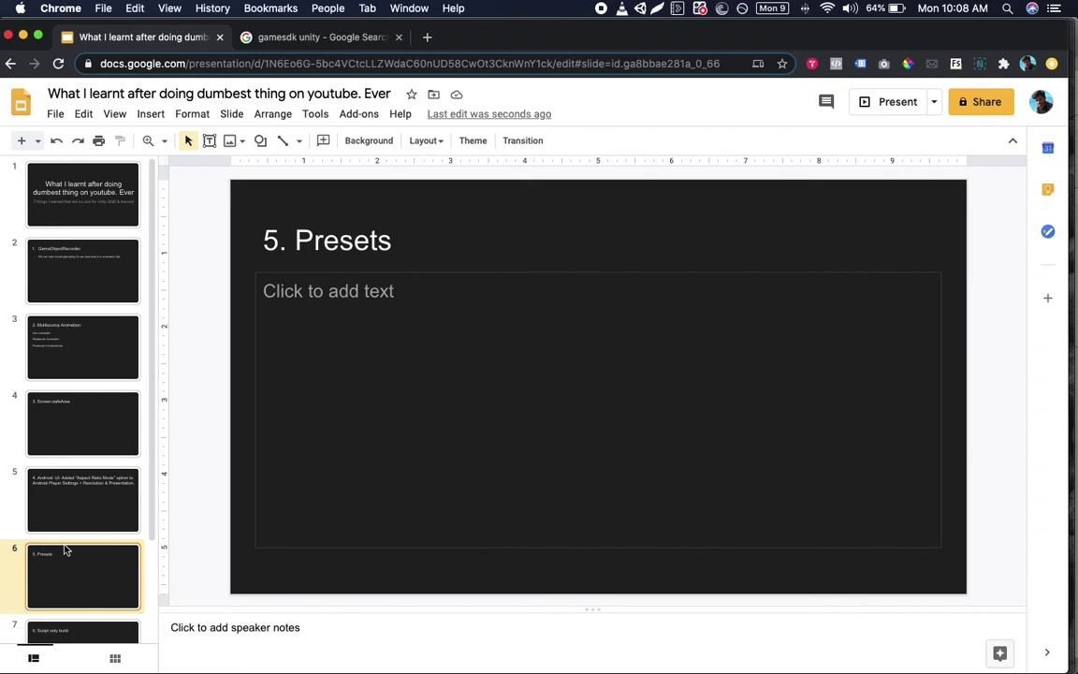
scroll(66, 551, "down", 1)
left_click(77, 583)
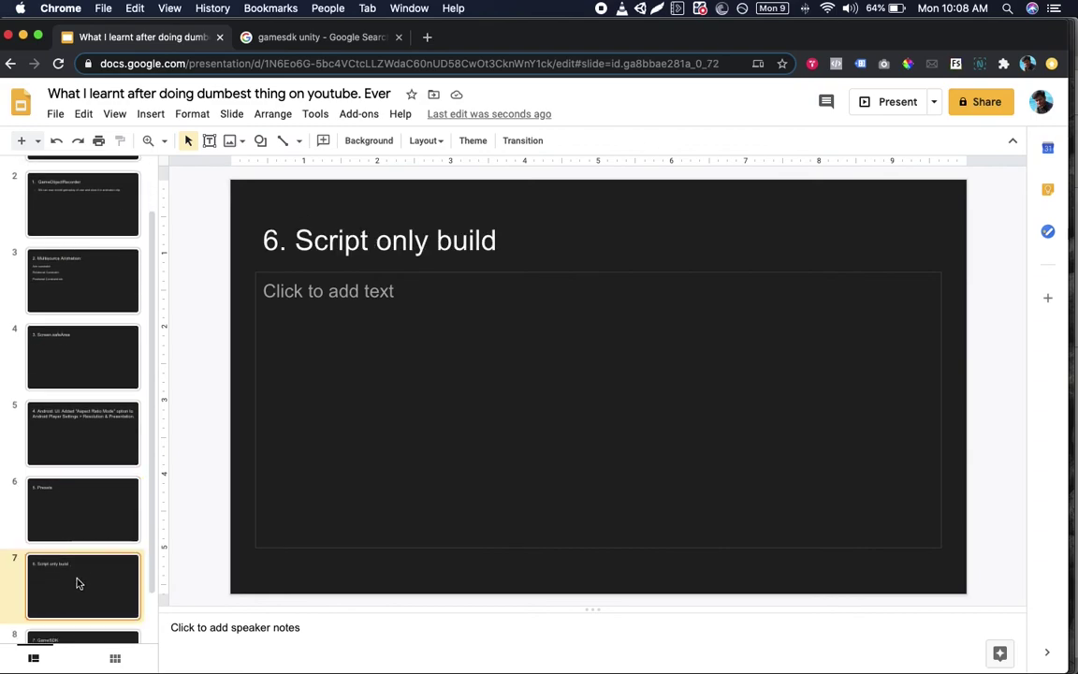
scroll(78, 583, "down", 1)
left_click(65, 598)
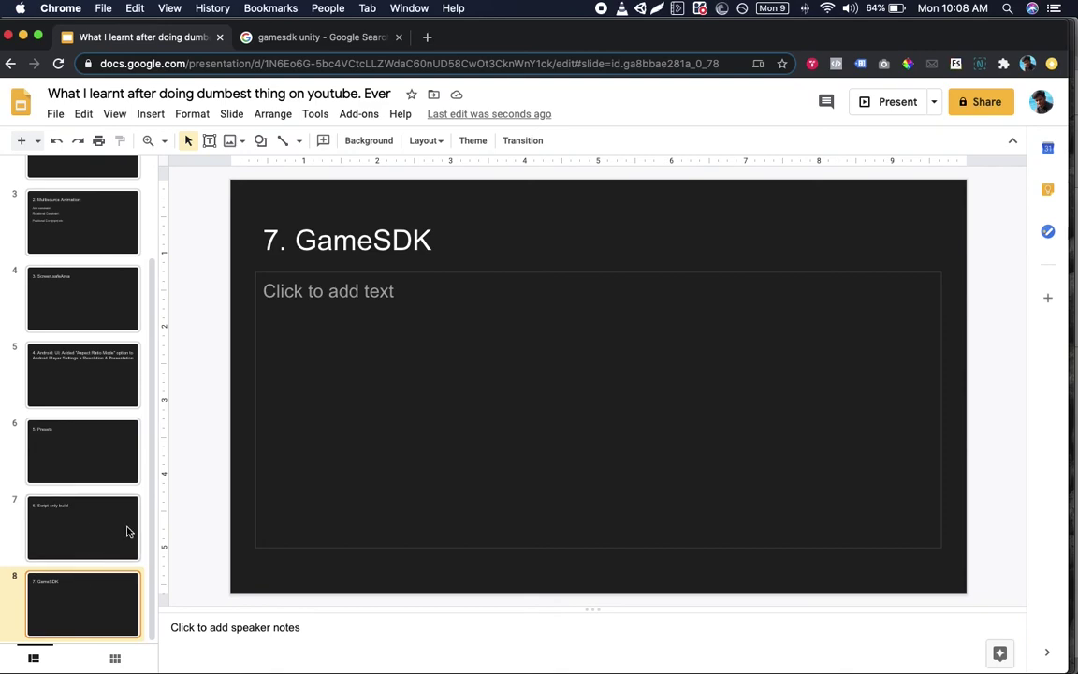
- Scroll to the top and open the '2. Multisource Animation' slide
scroll(124, 532, "up", 3)
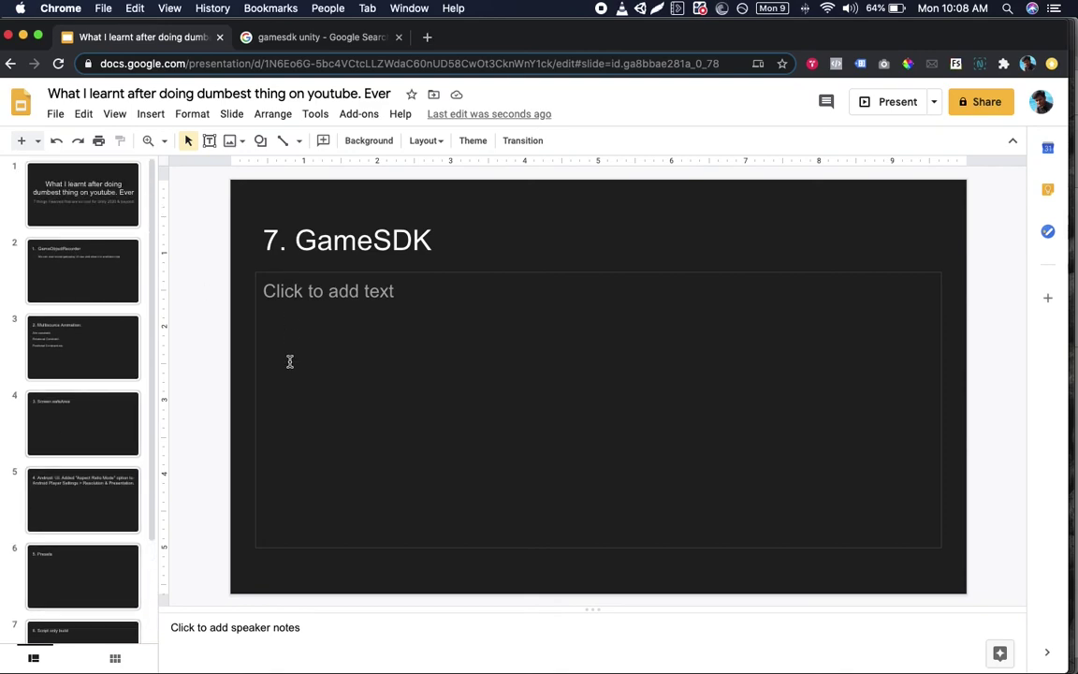
left_click(94, 293)
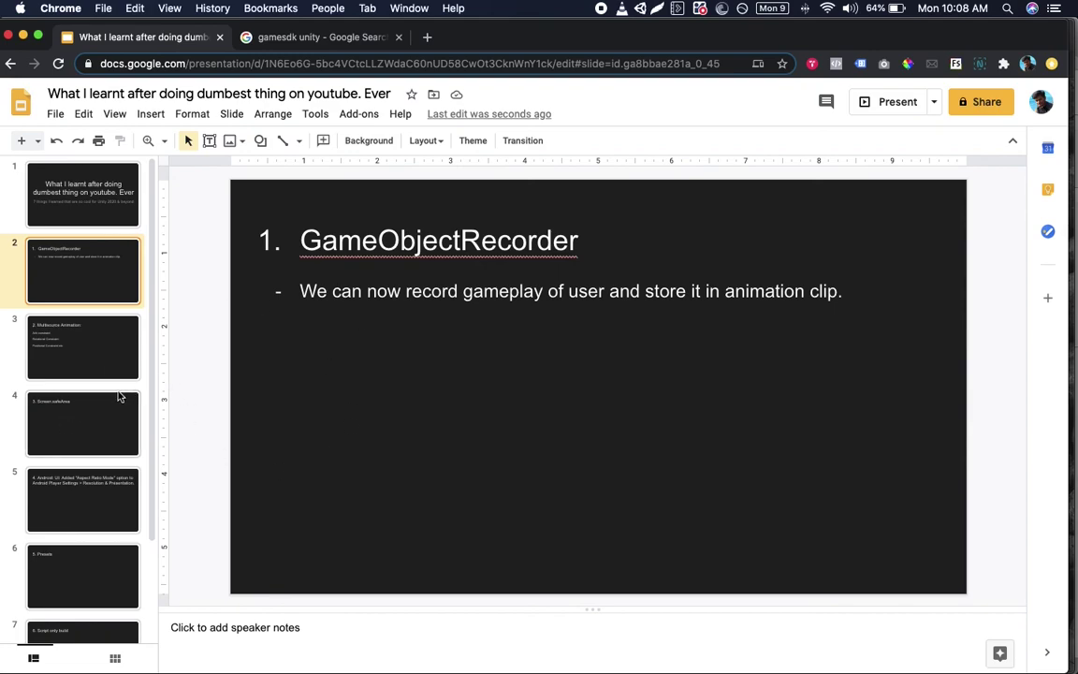
left_click(106, 354)
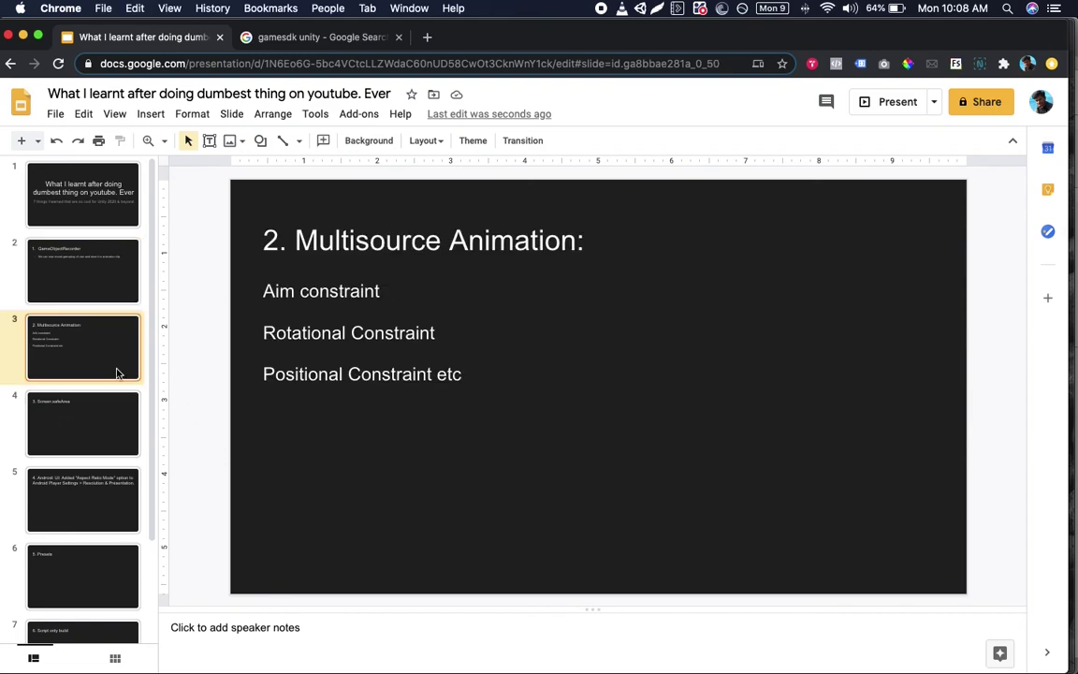